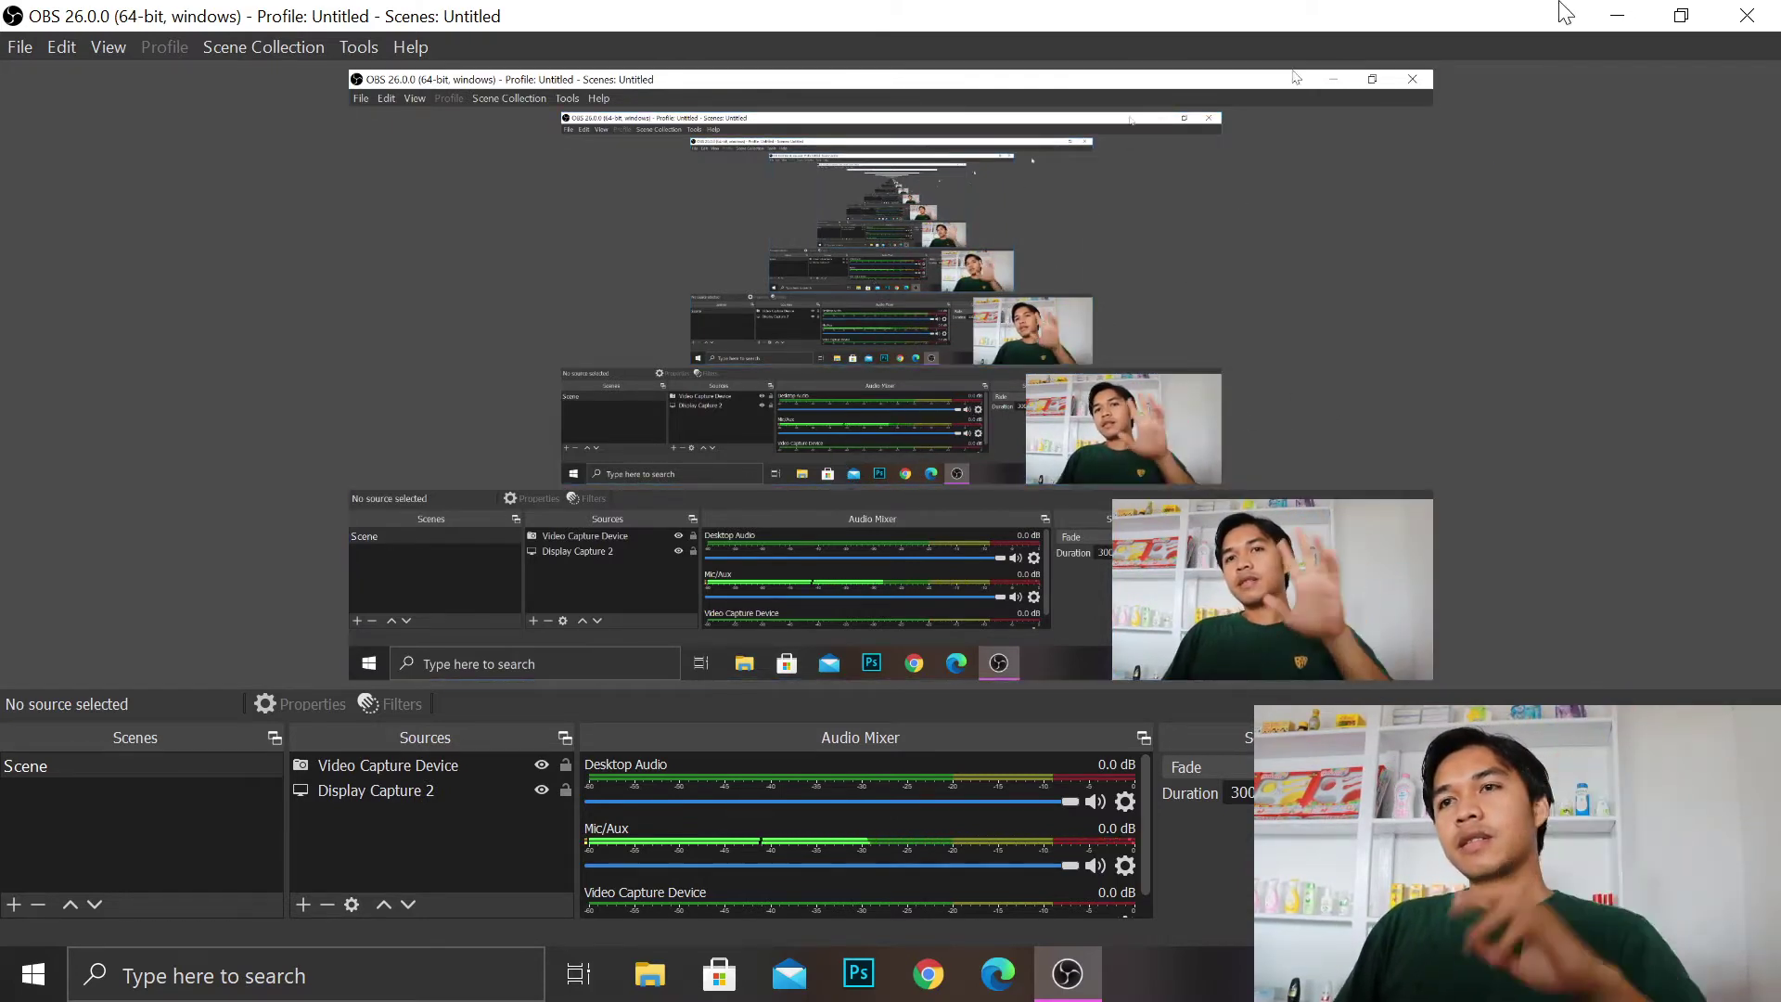
Minimize OBS and open Control Panel through a Windows search for 'control p'.
{"action": "left_click", "coordinate": [1619, 24]}
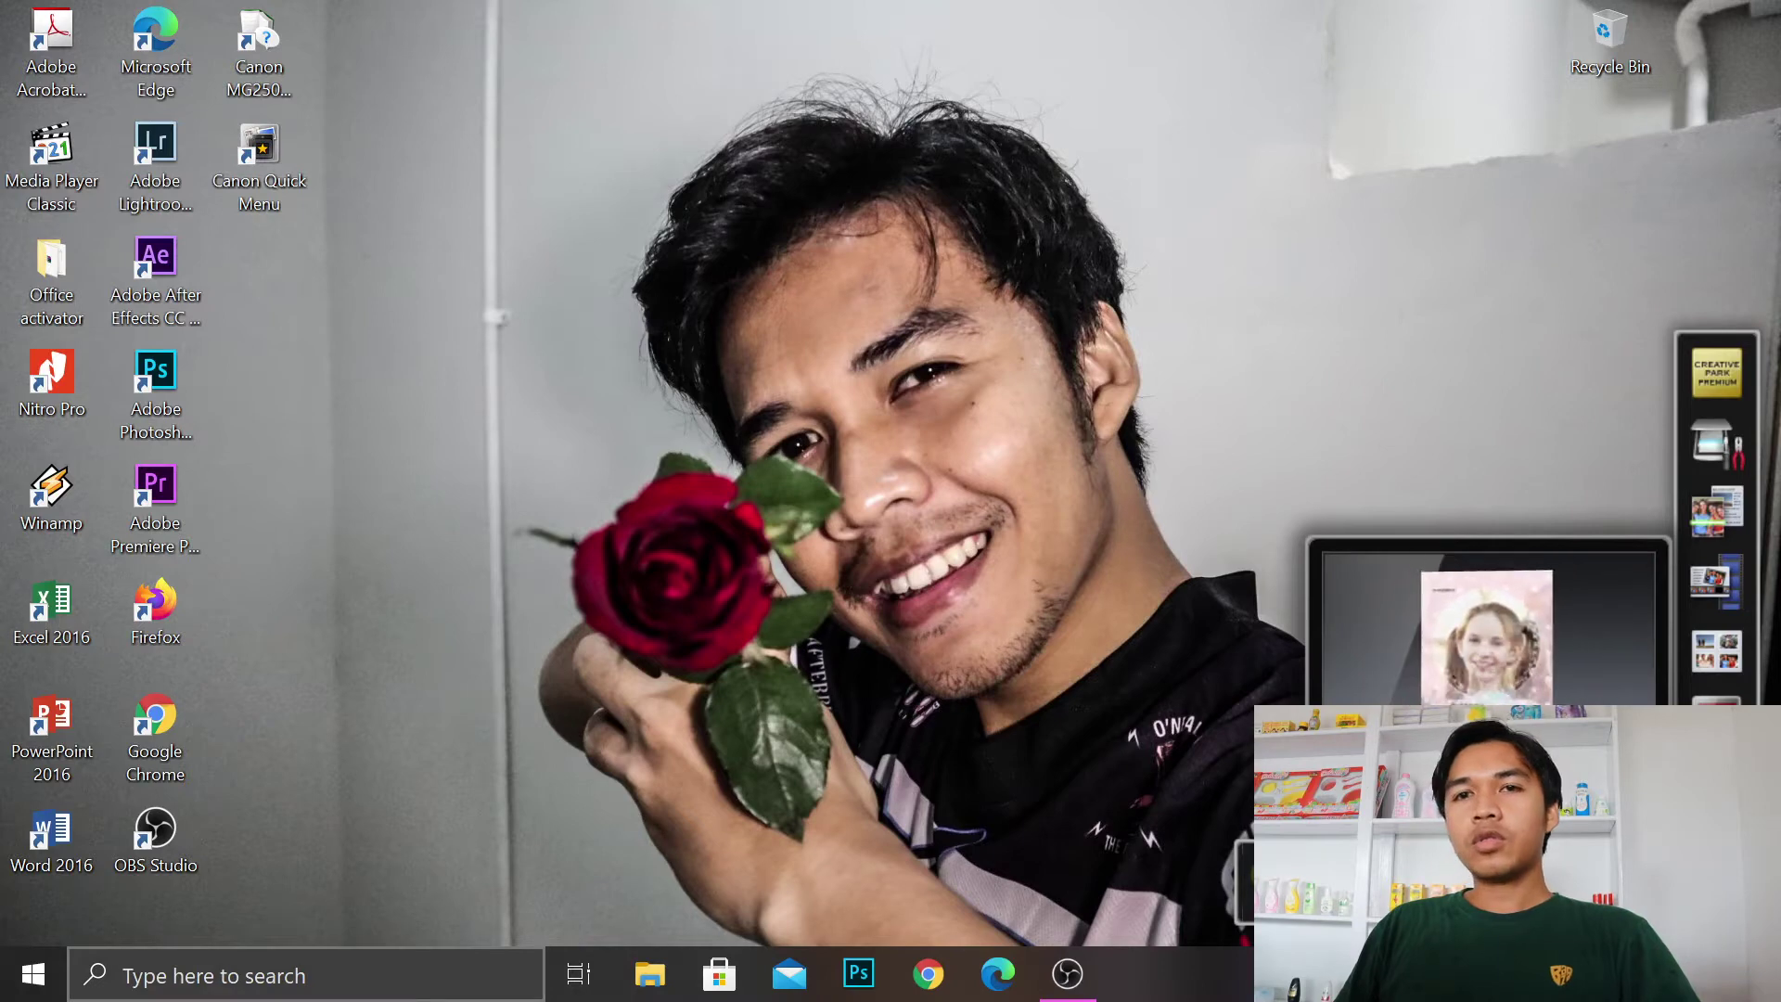
{"action": "key", "text": "super+s"}
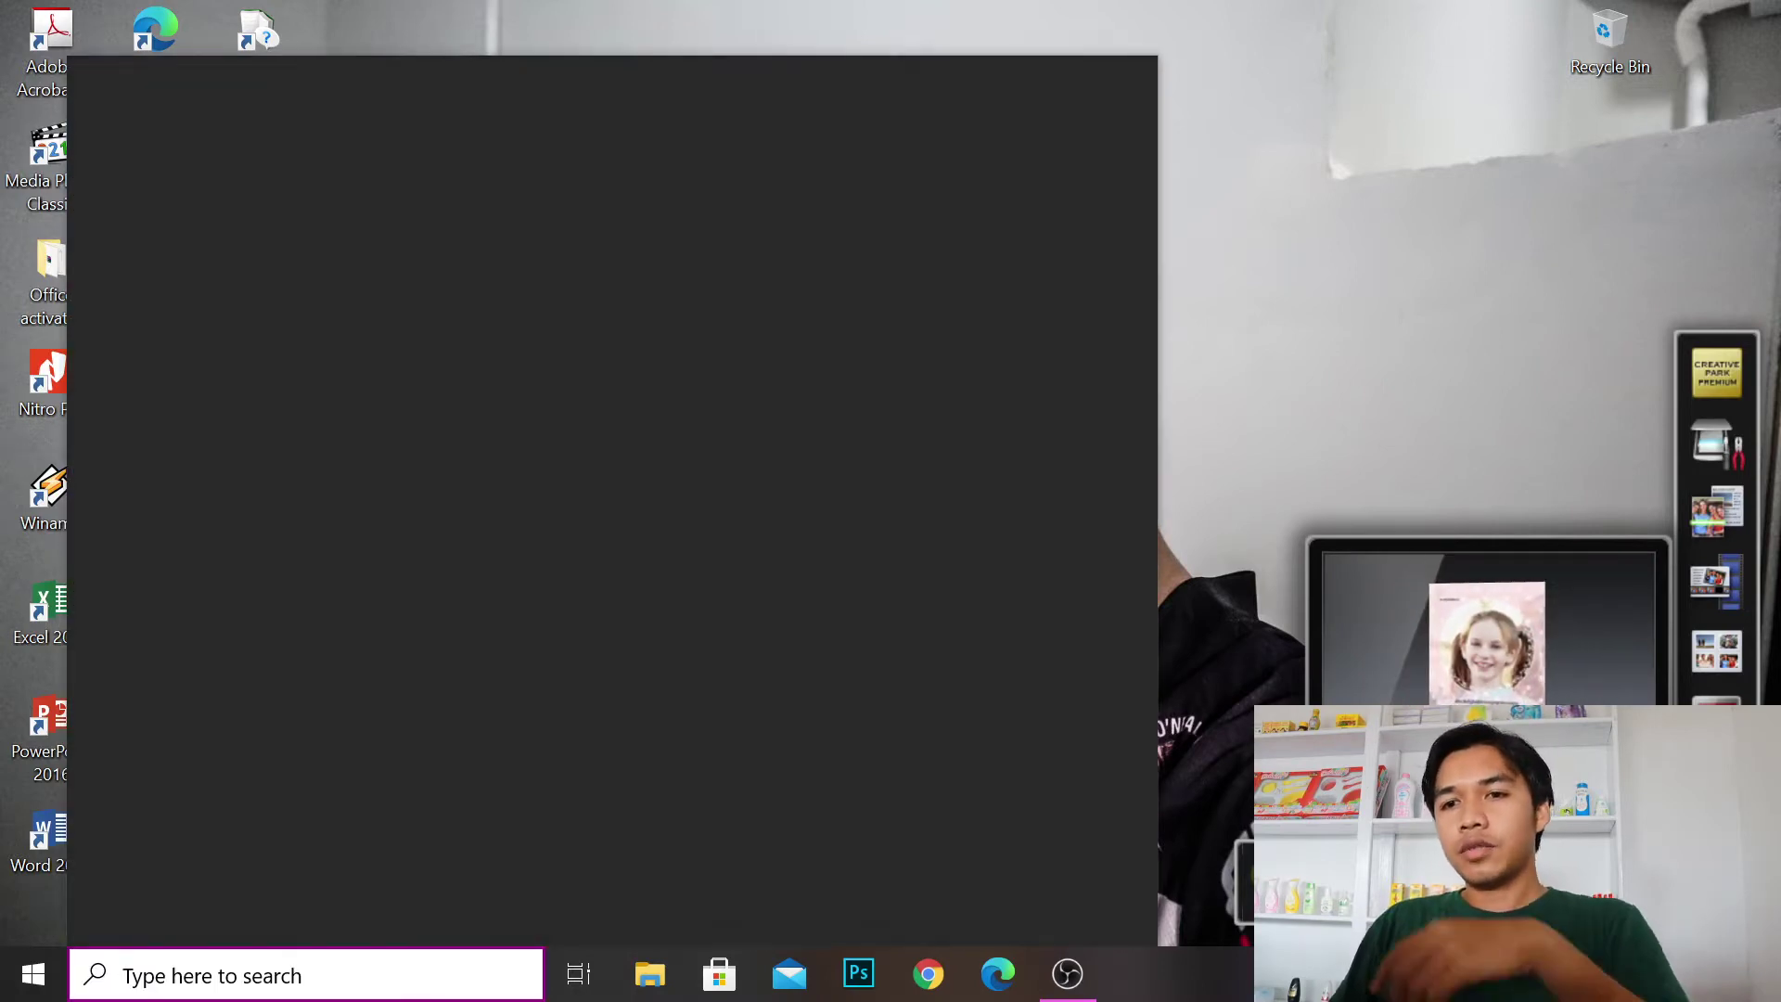
{"action": "type", "text": "cont"}
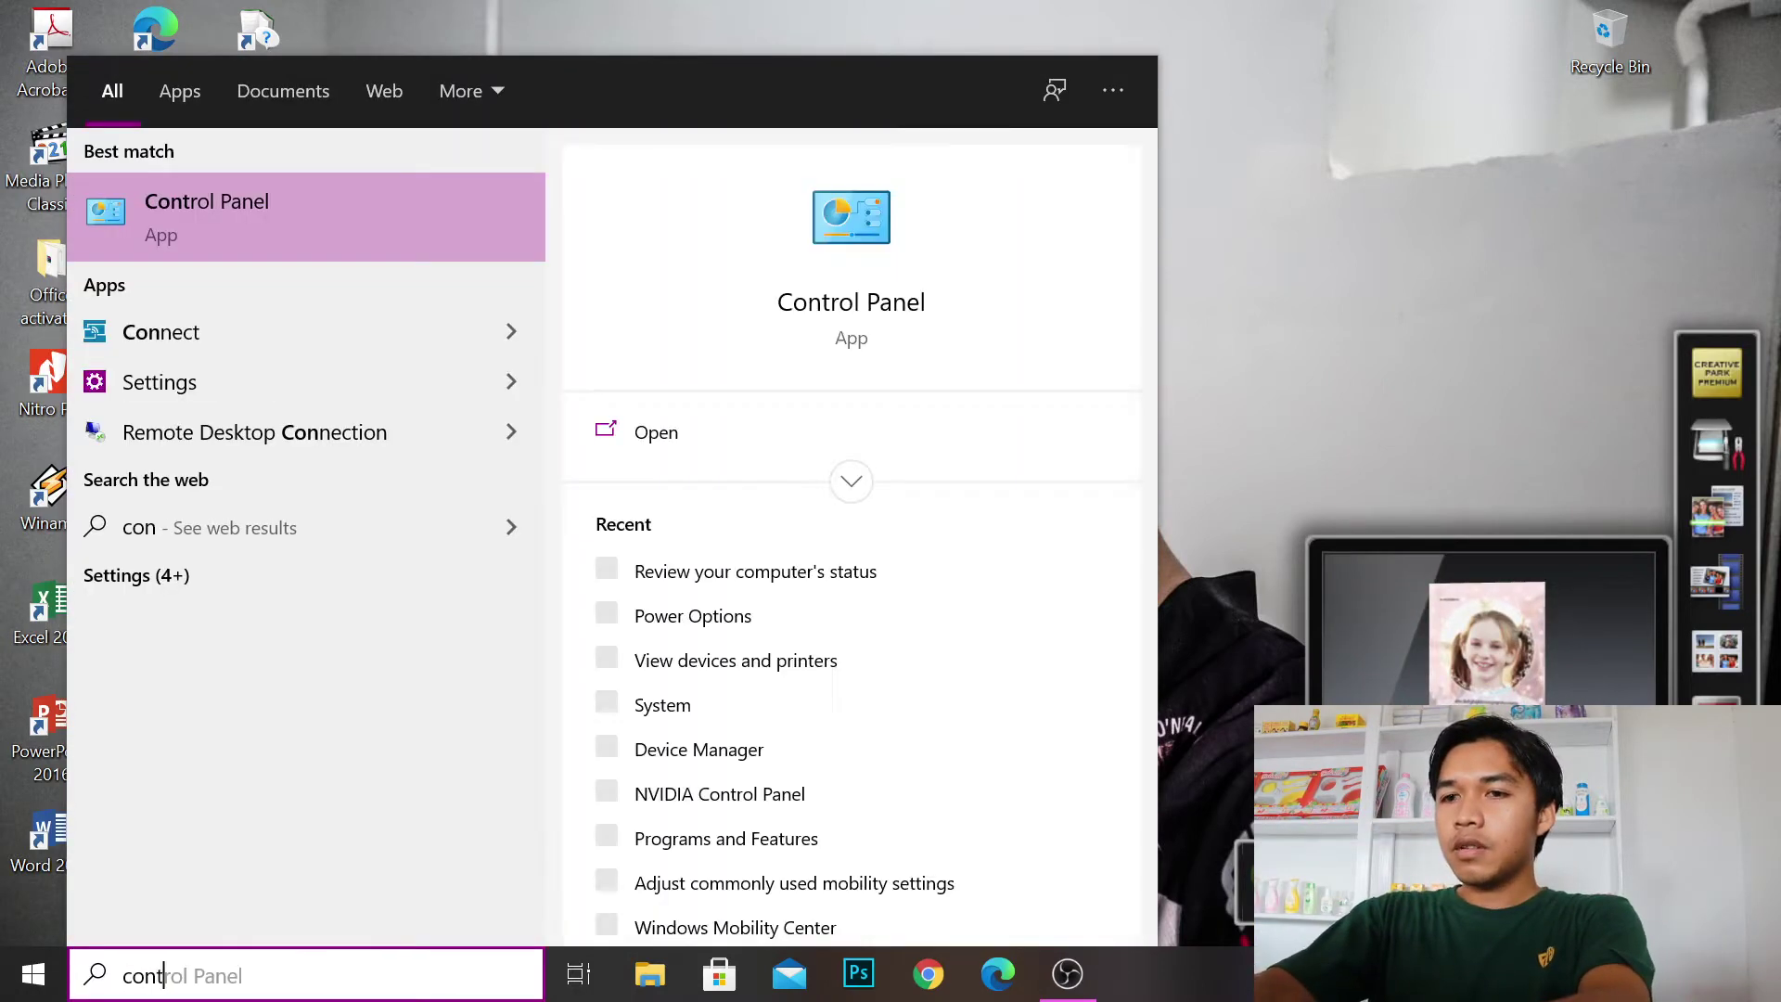
{"action": "type", "text": "rol "}
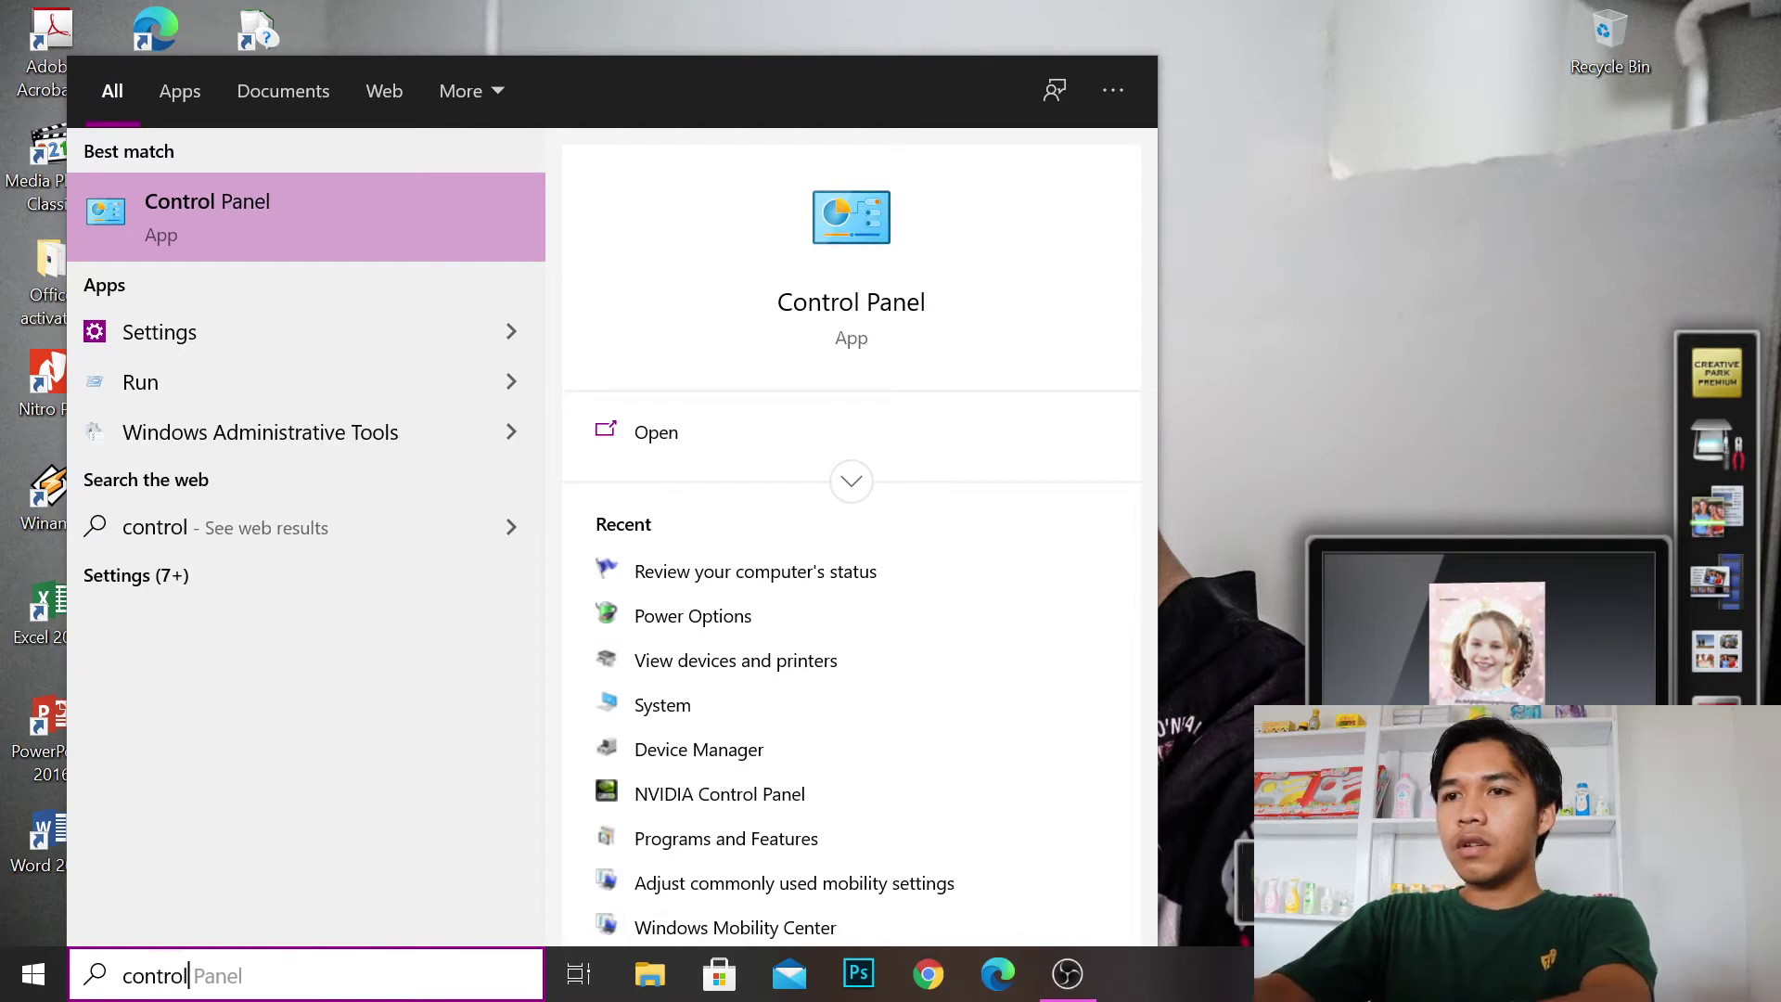
{"action": "type", "text": "pa"}
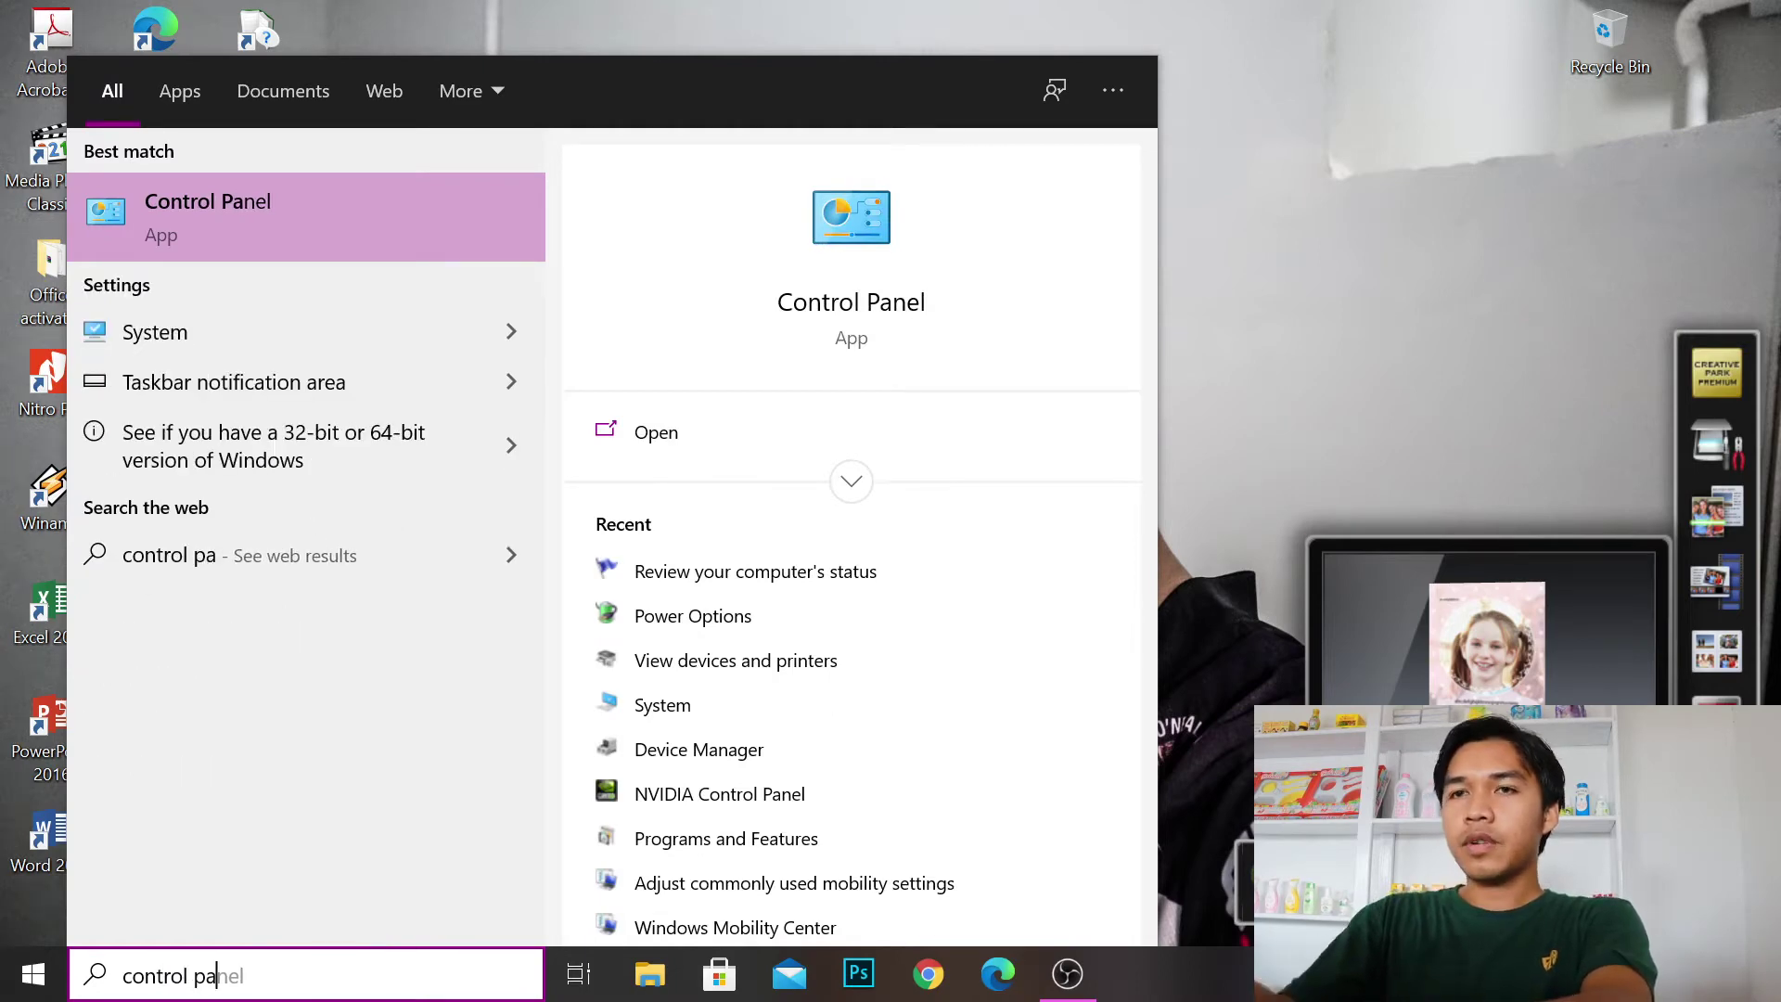
{"action": "left_click", "coordinate": [348, 239]}
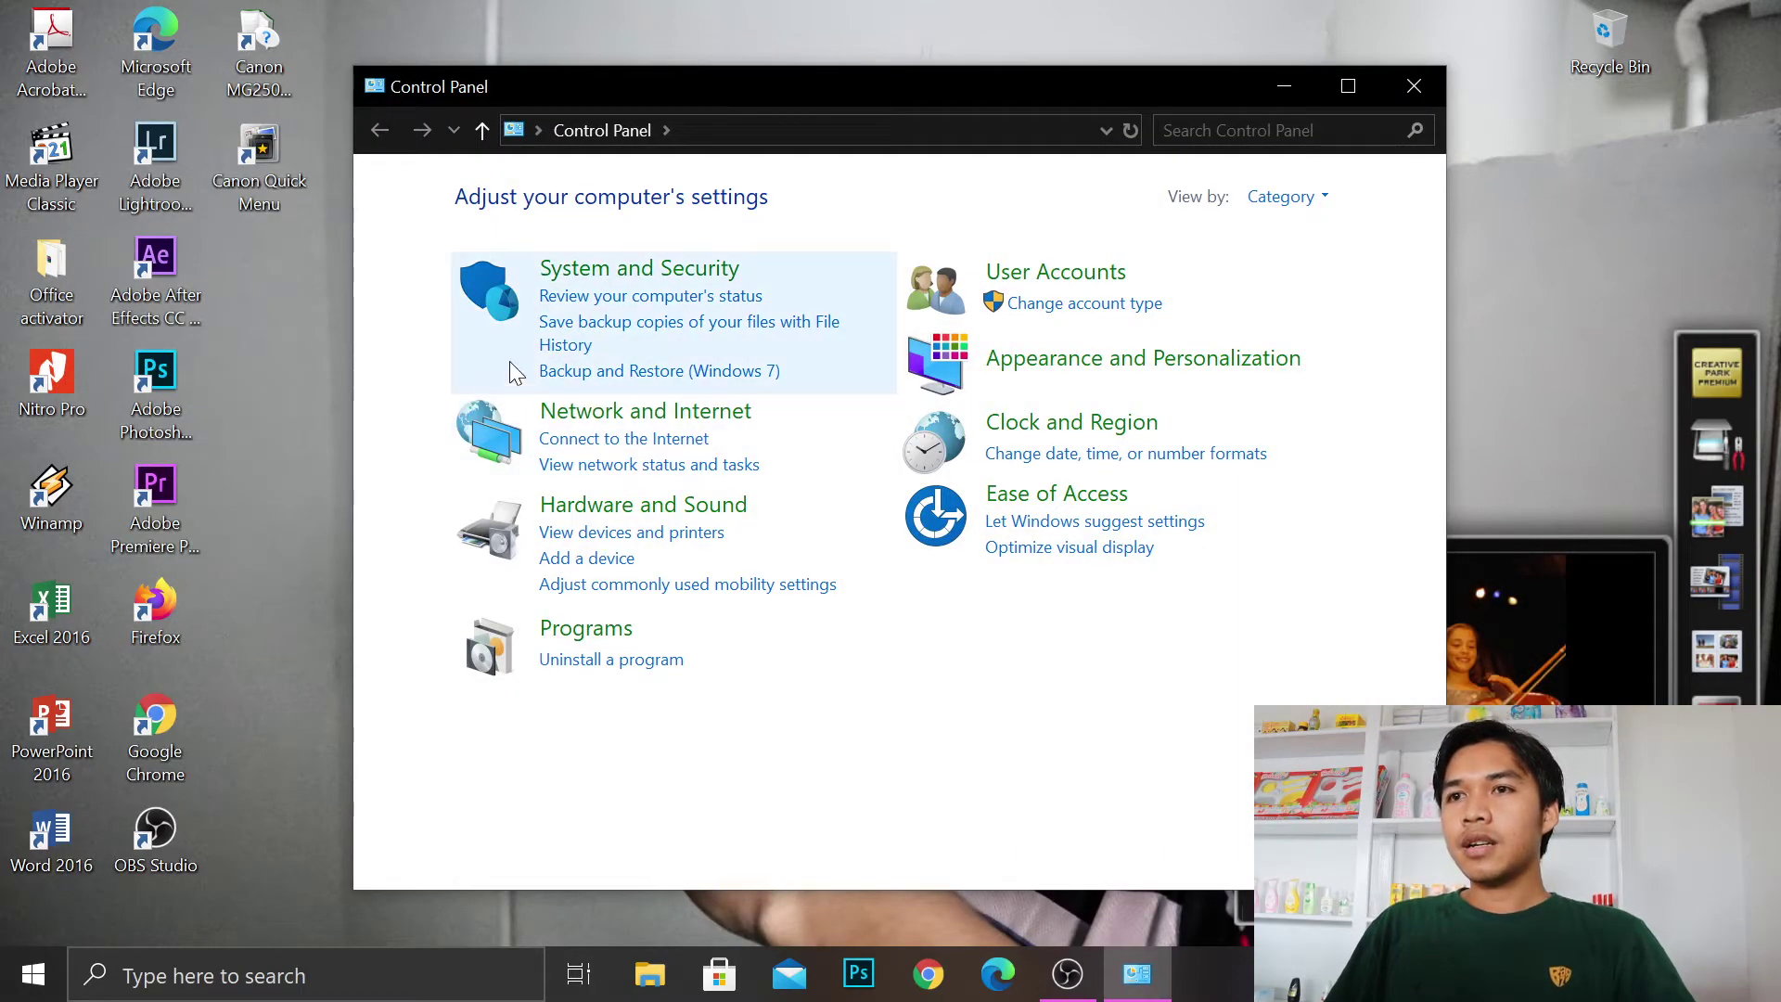
Go to System and Security > Power Options to show the Balanced plan.
{"action": "left_click", "coordinate": [683, 271]}
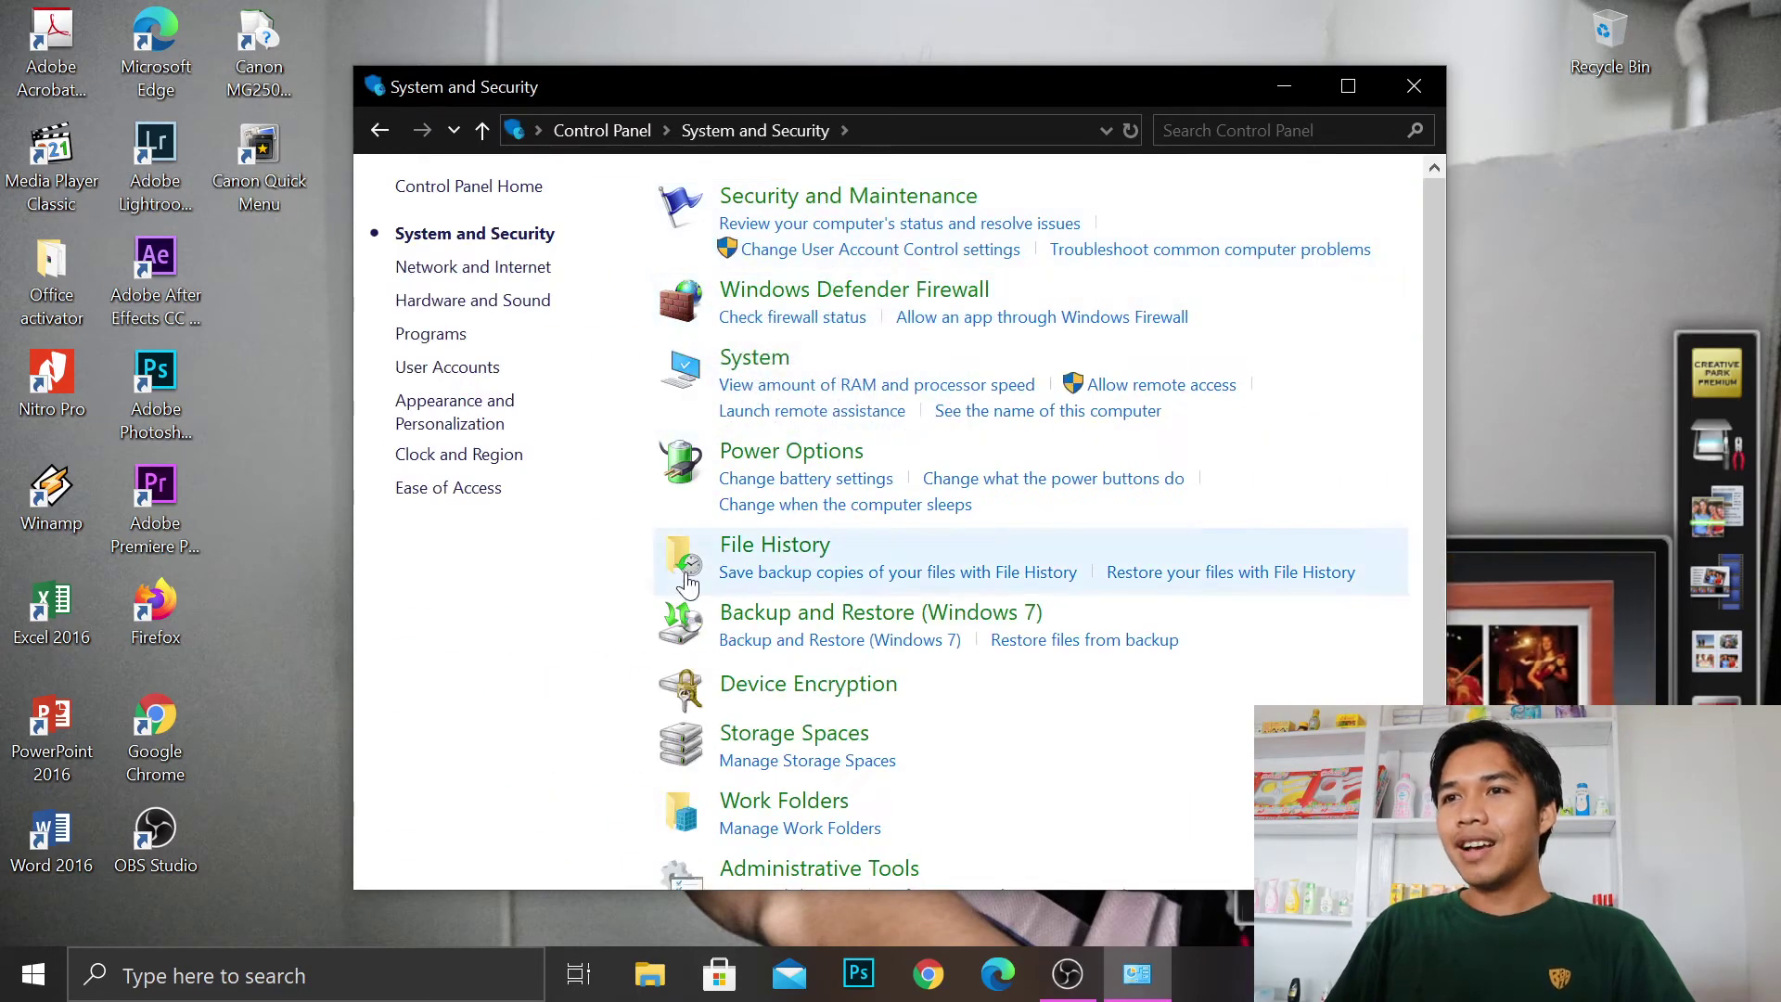
{"action": "left_click", "coordinate": [380, 131]}
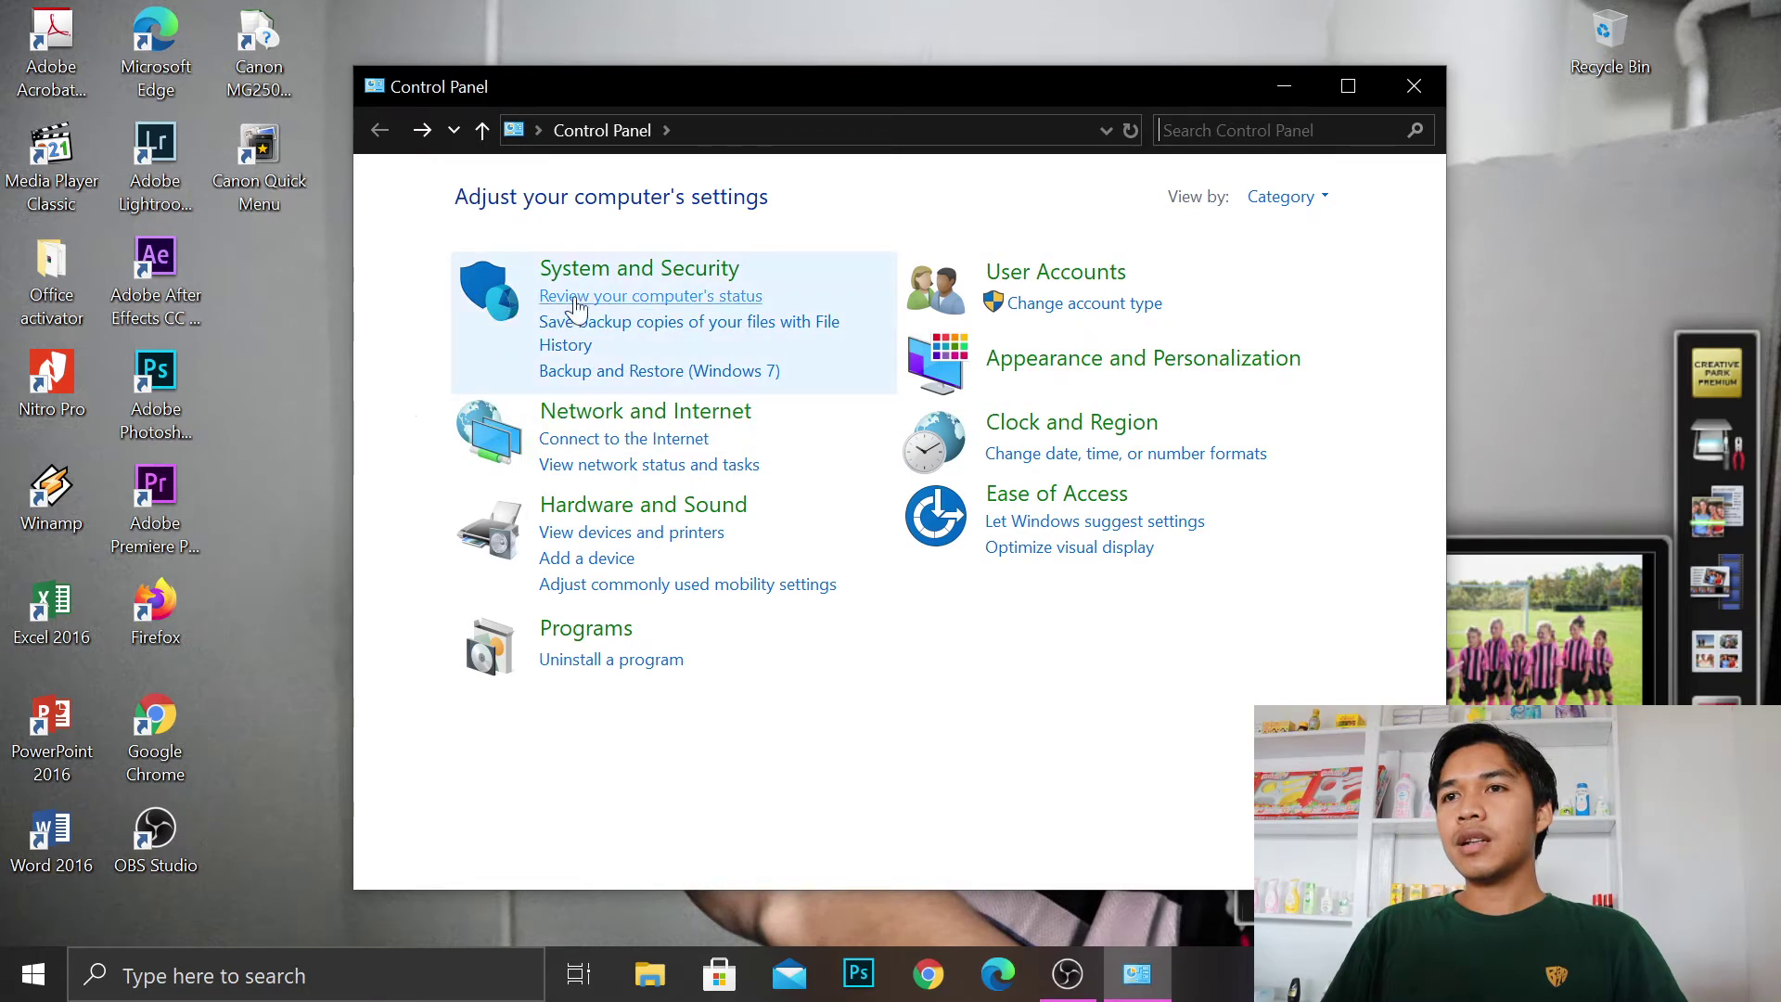
{"action": "left_click", "coordinate": [629, 275]}
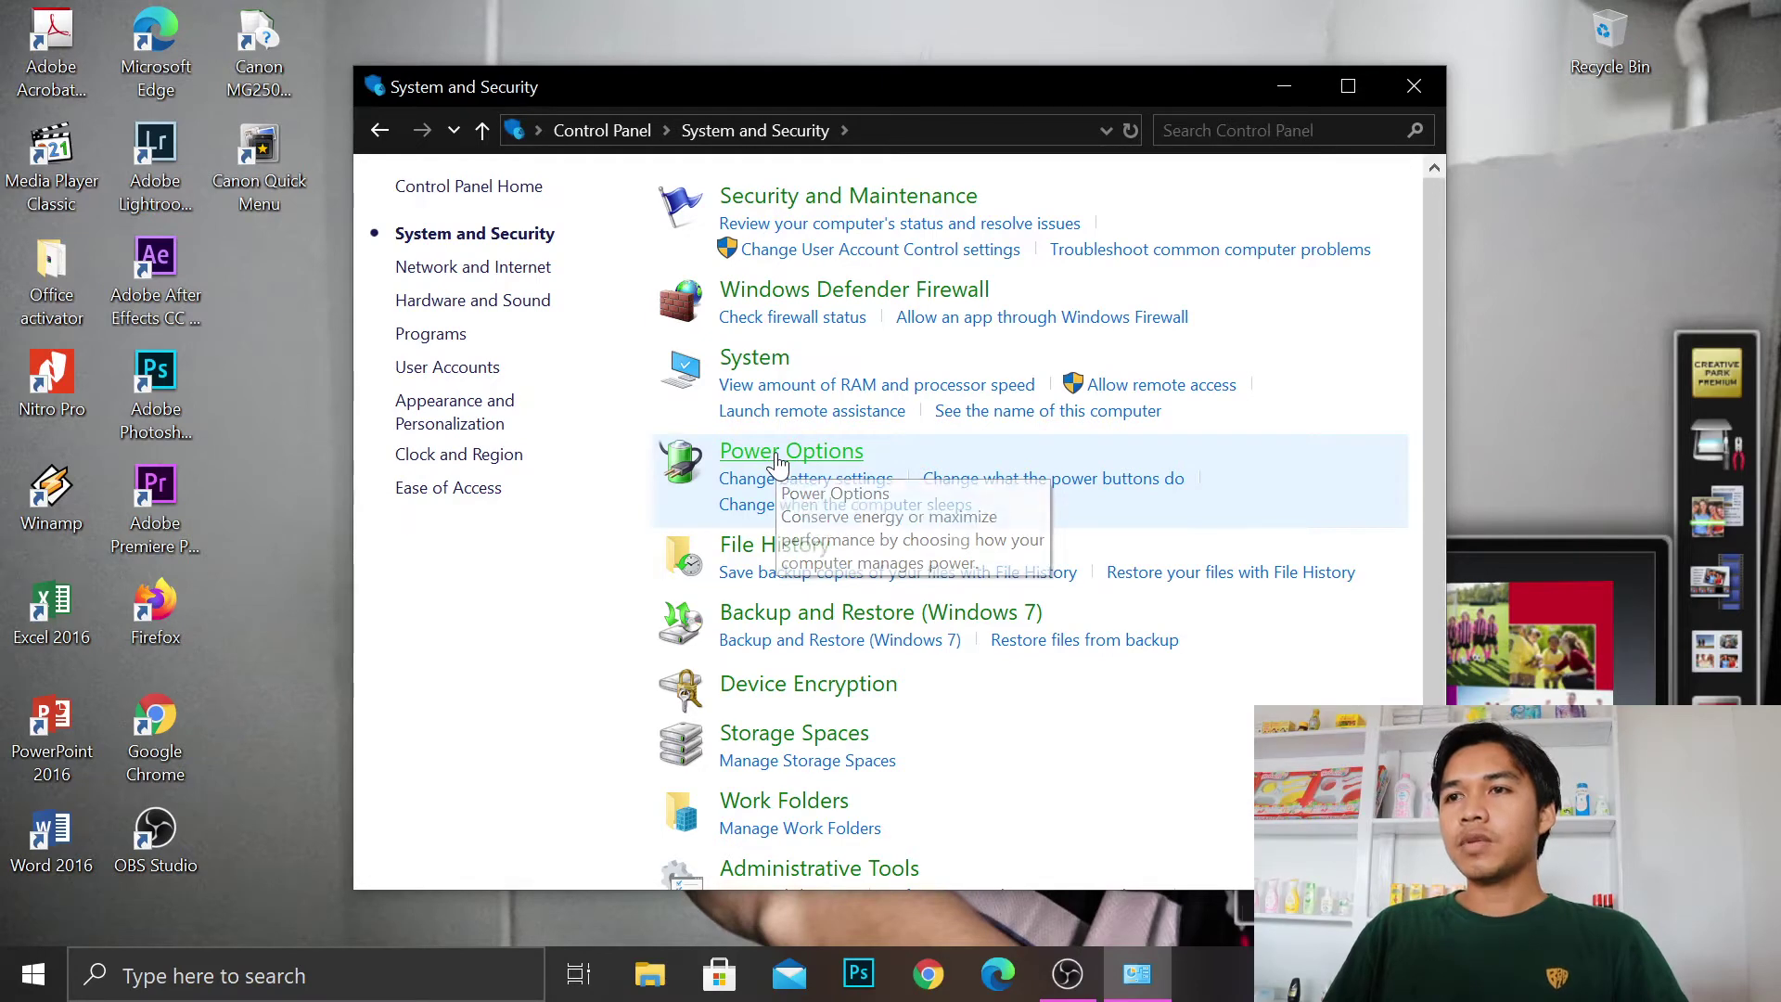
{"action": "left_click", "coordinate": [777, 454]}
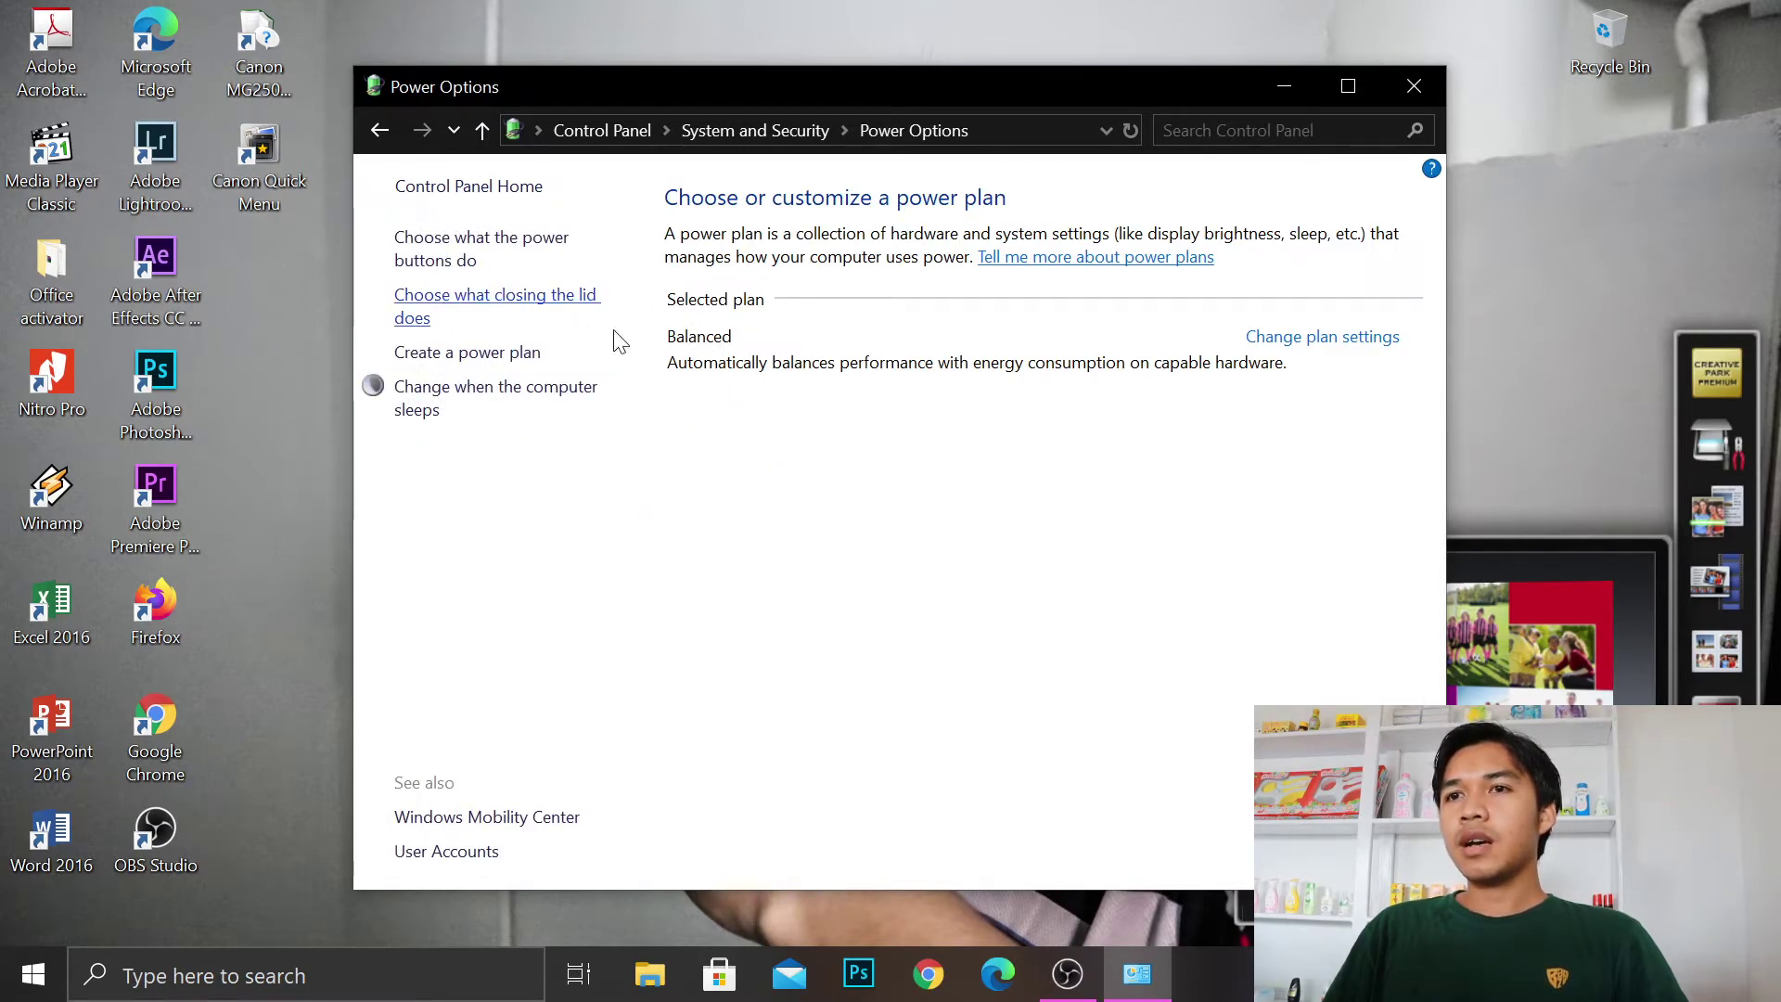
Open the Balanced plan's settings, review its advanced power settings, and close them with OK.
{"action": "left_click", "coordinate": [1261, 344]}
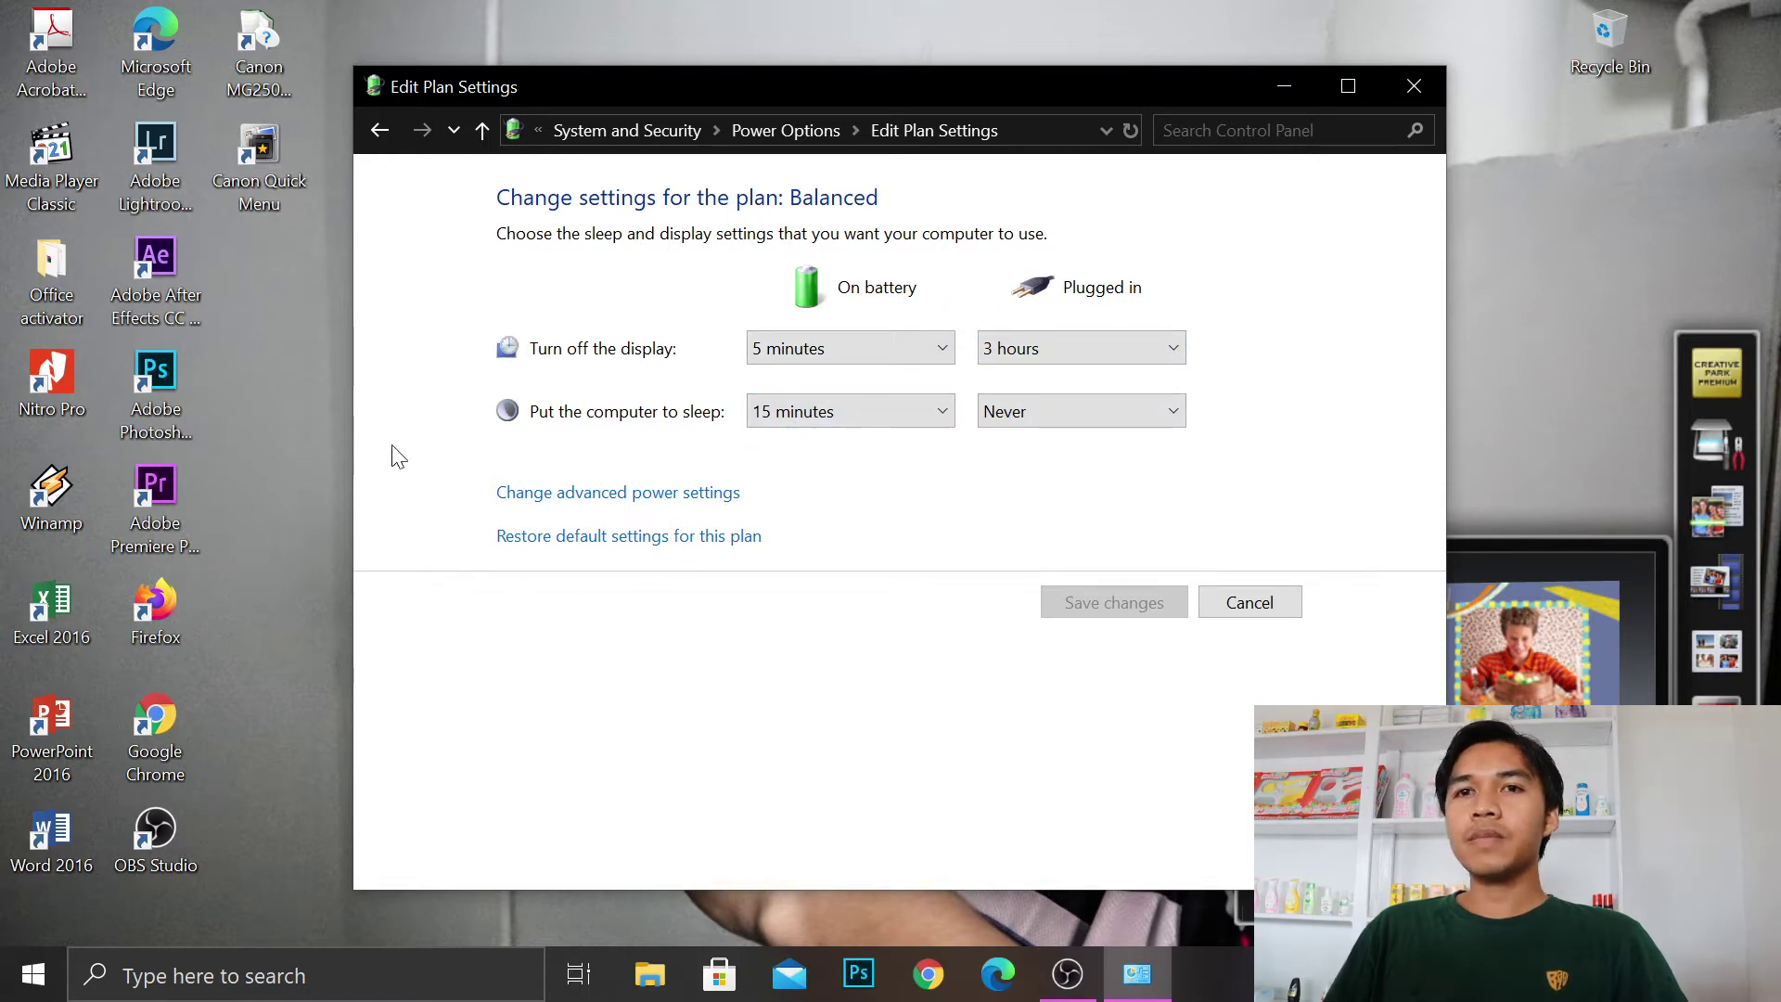
{"action": "left_click", "coordinate": [611, 506]}
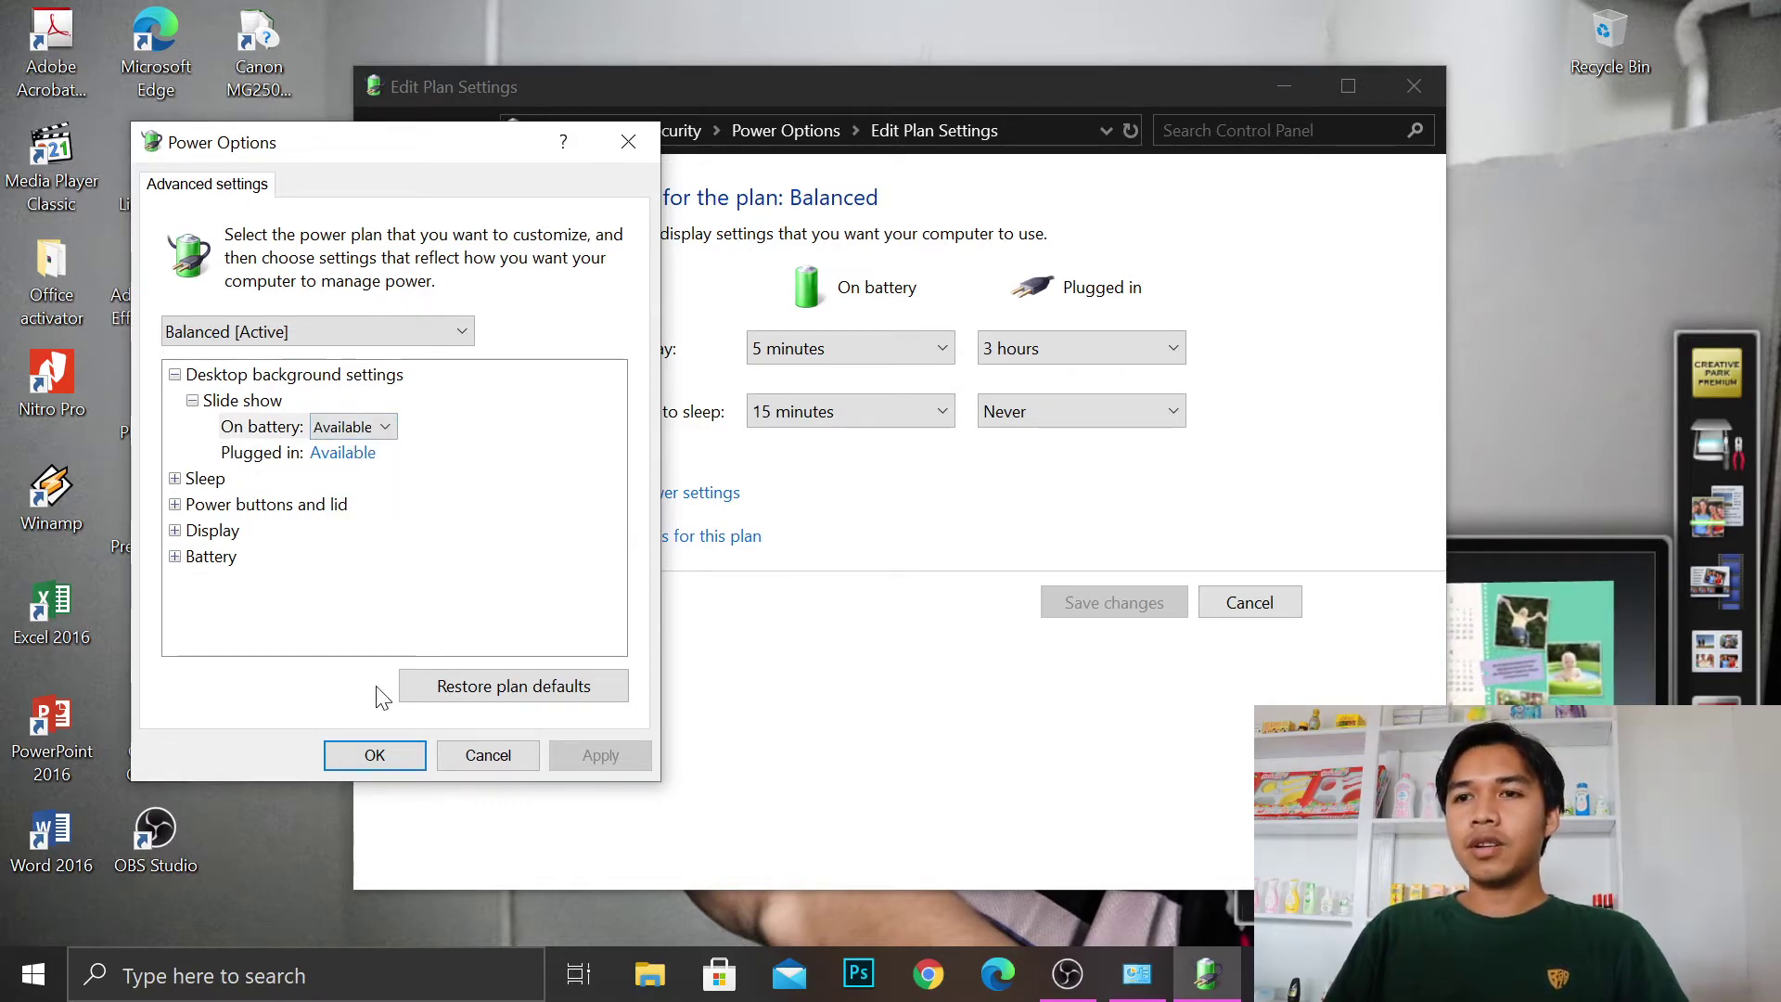
{"action": "left_click", "coordinate": [380, 755]}
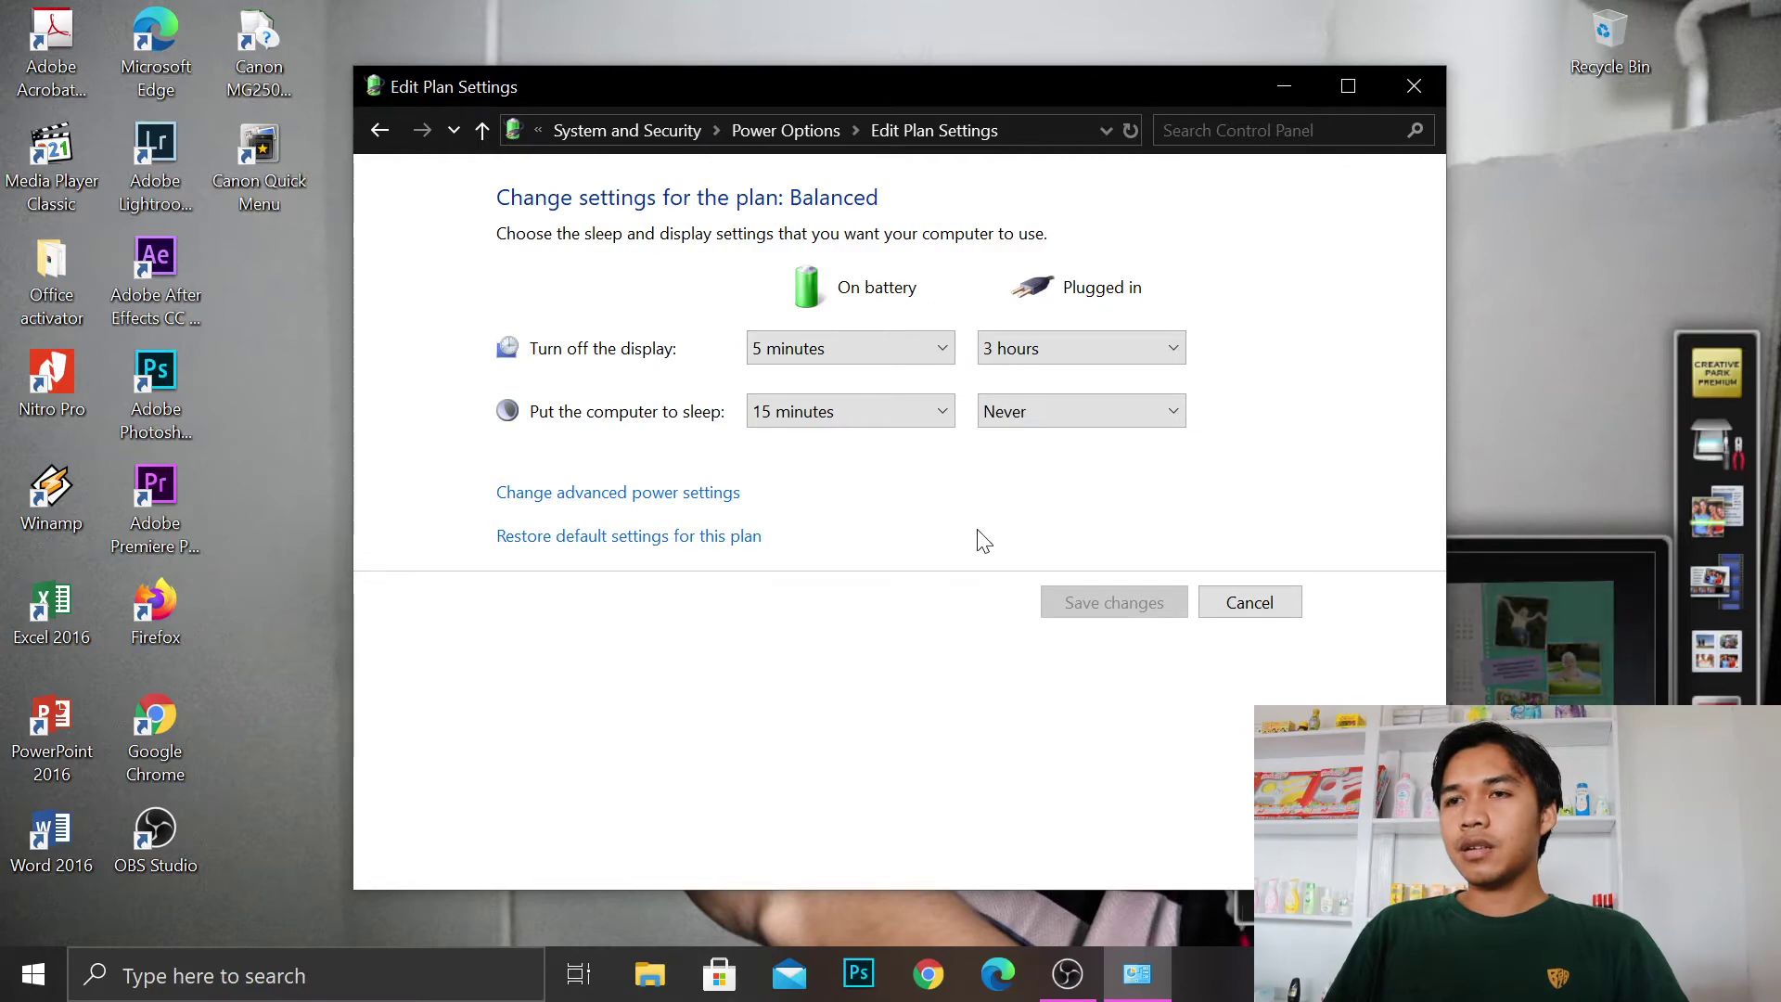
Close the Edit Plan Settings window so the desktop is showing.
{"action": "left_click", "coordinate": [1411, 87]}
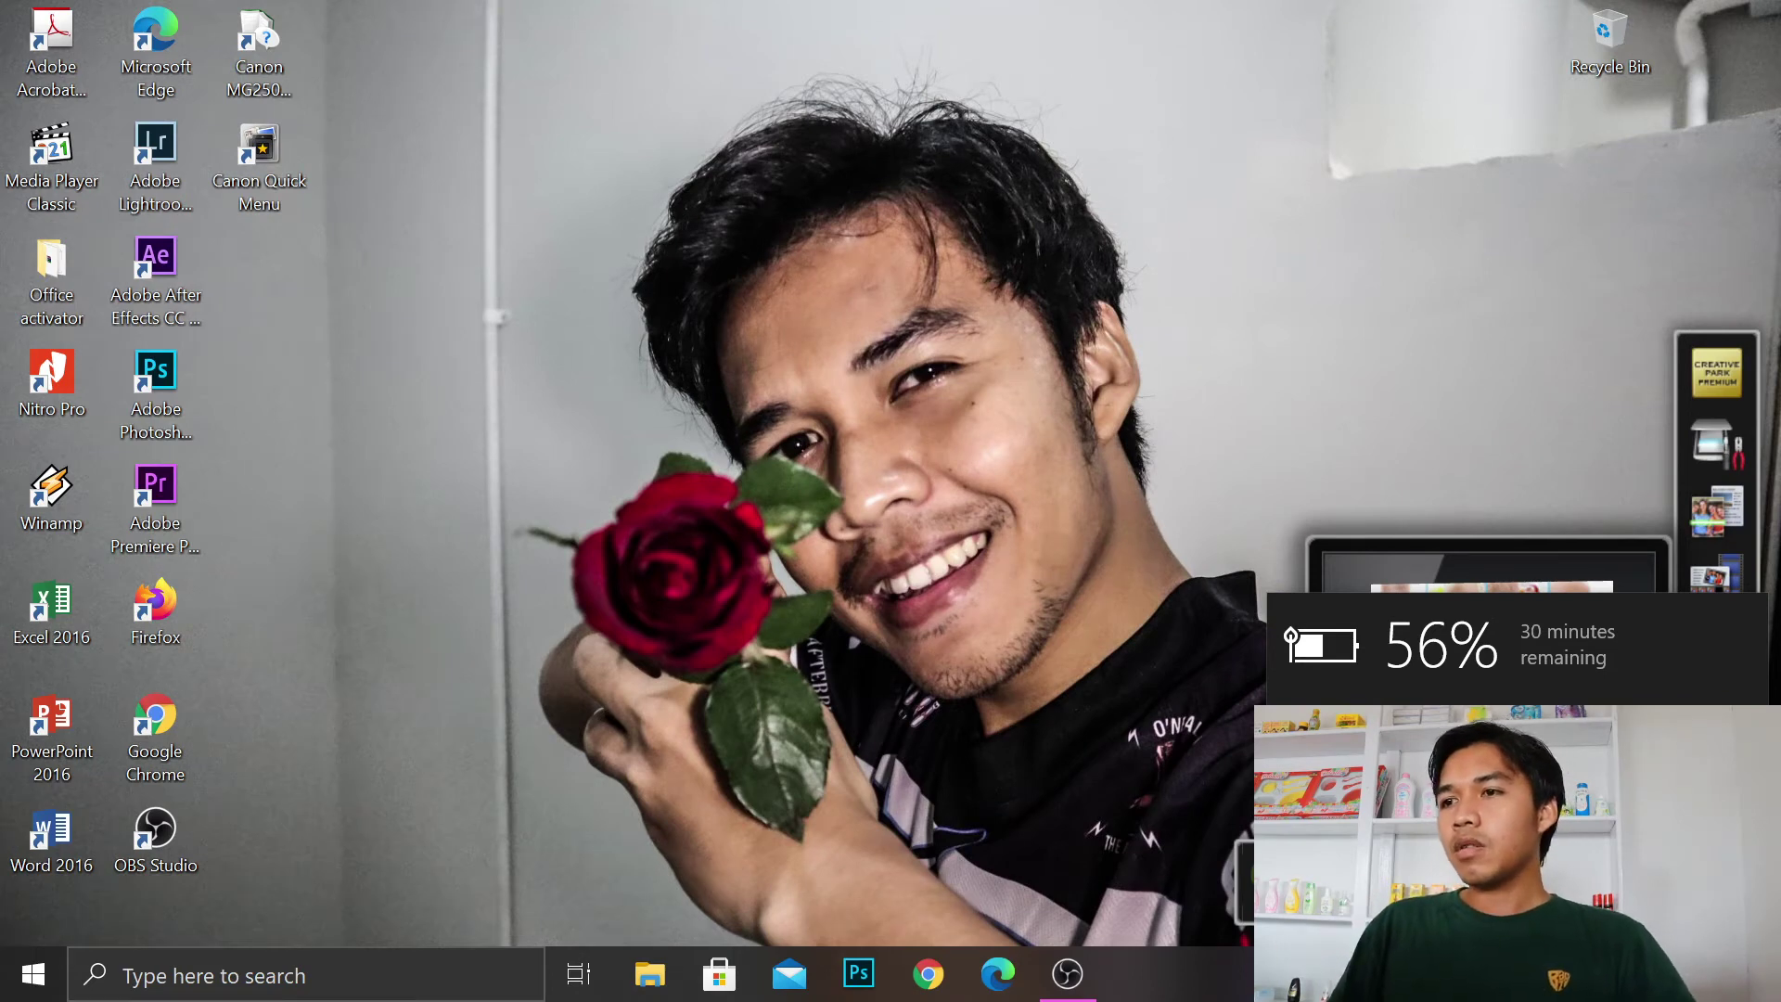
Launch Premiere Pro and choose File > New > Project to bring up the New Project dialog.
{"action": "double_click", "coordinate": [171, 514]}
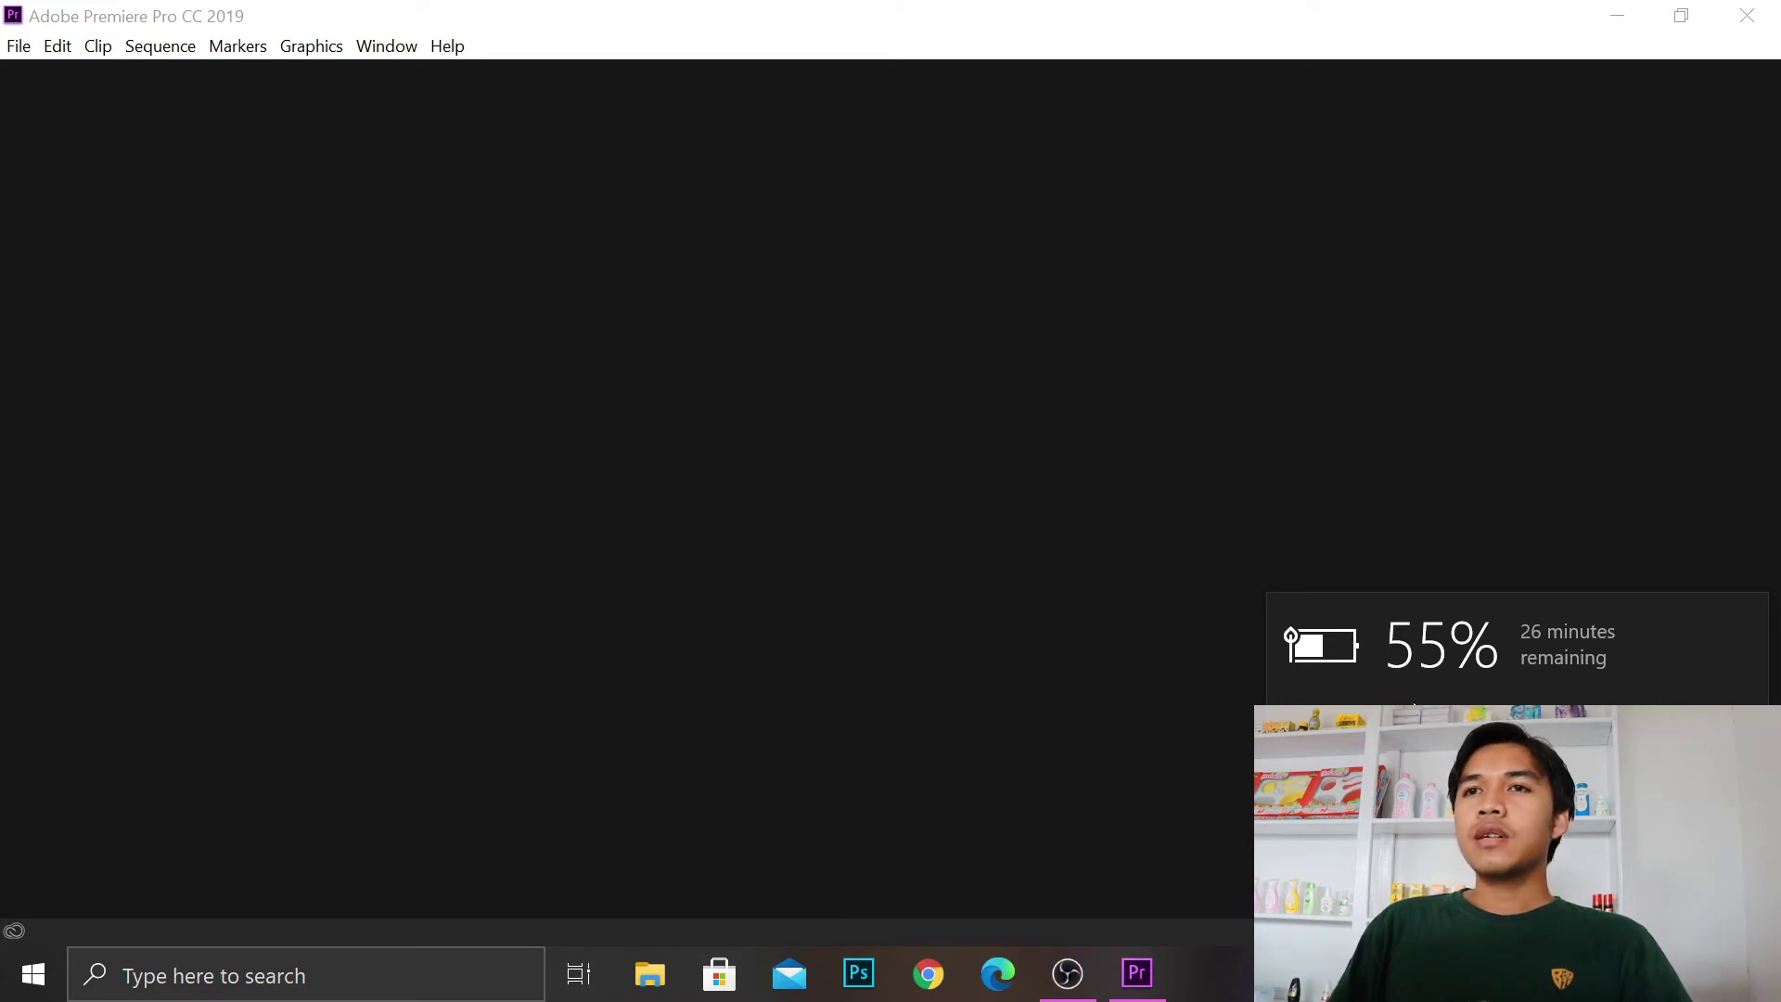
{"action": "left_click", "coordinate": [17, 47]}
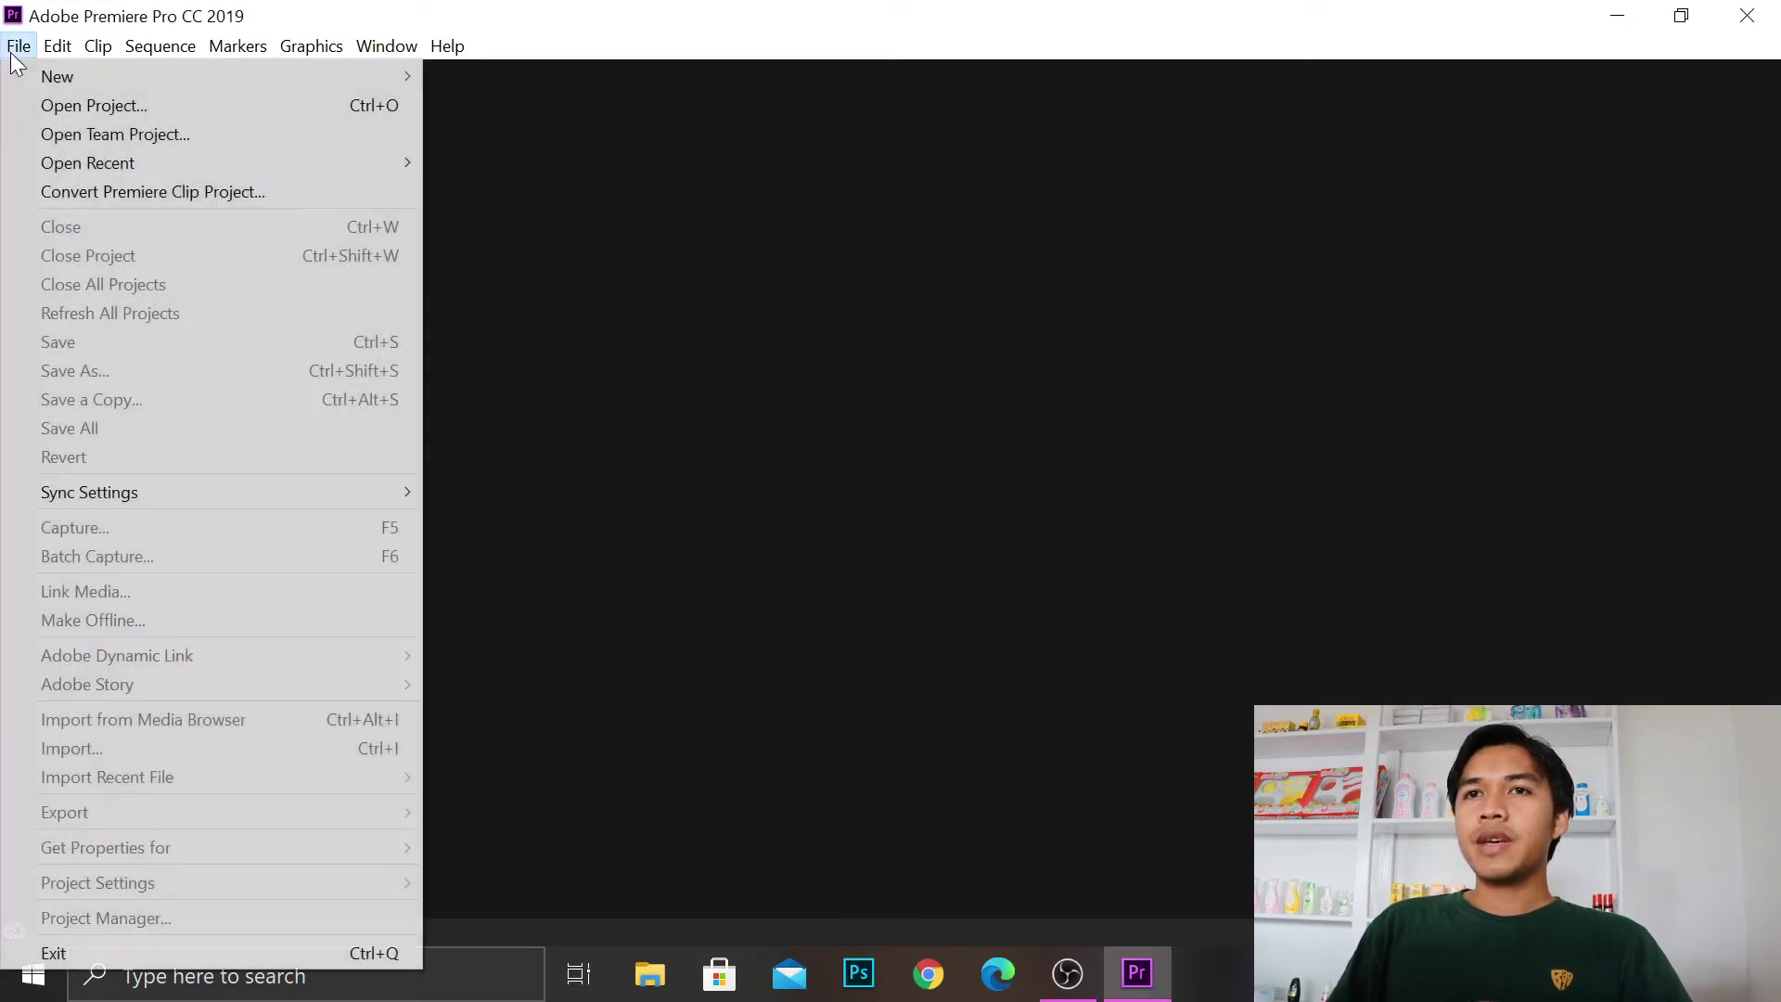
{"action": "mouse_move", "coordinate": [51, 77]}
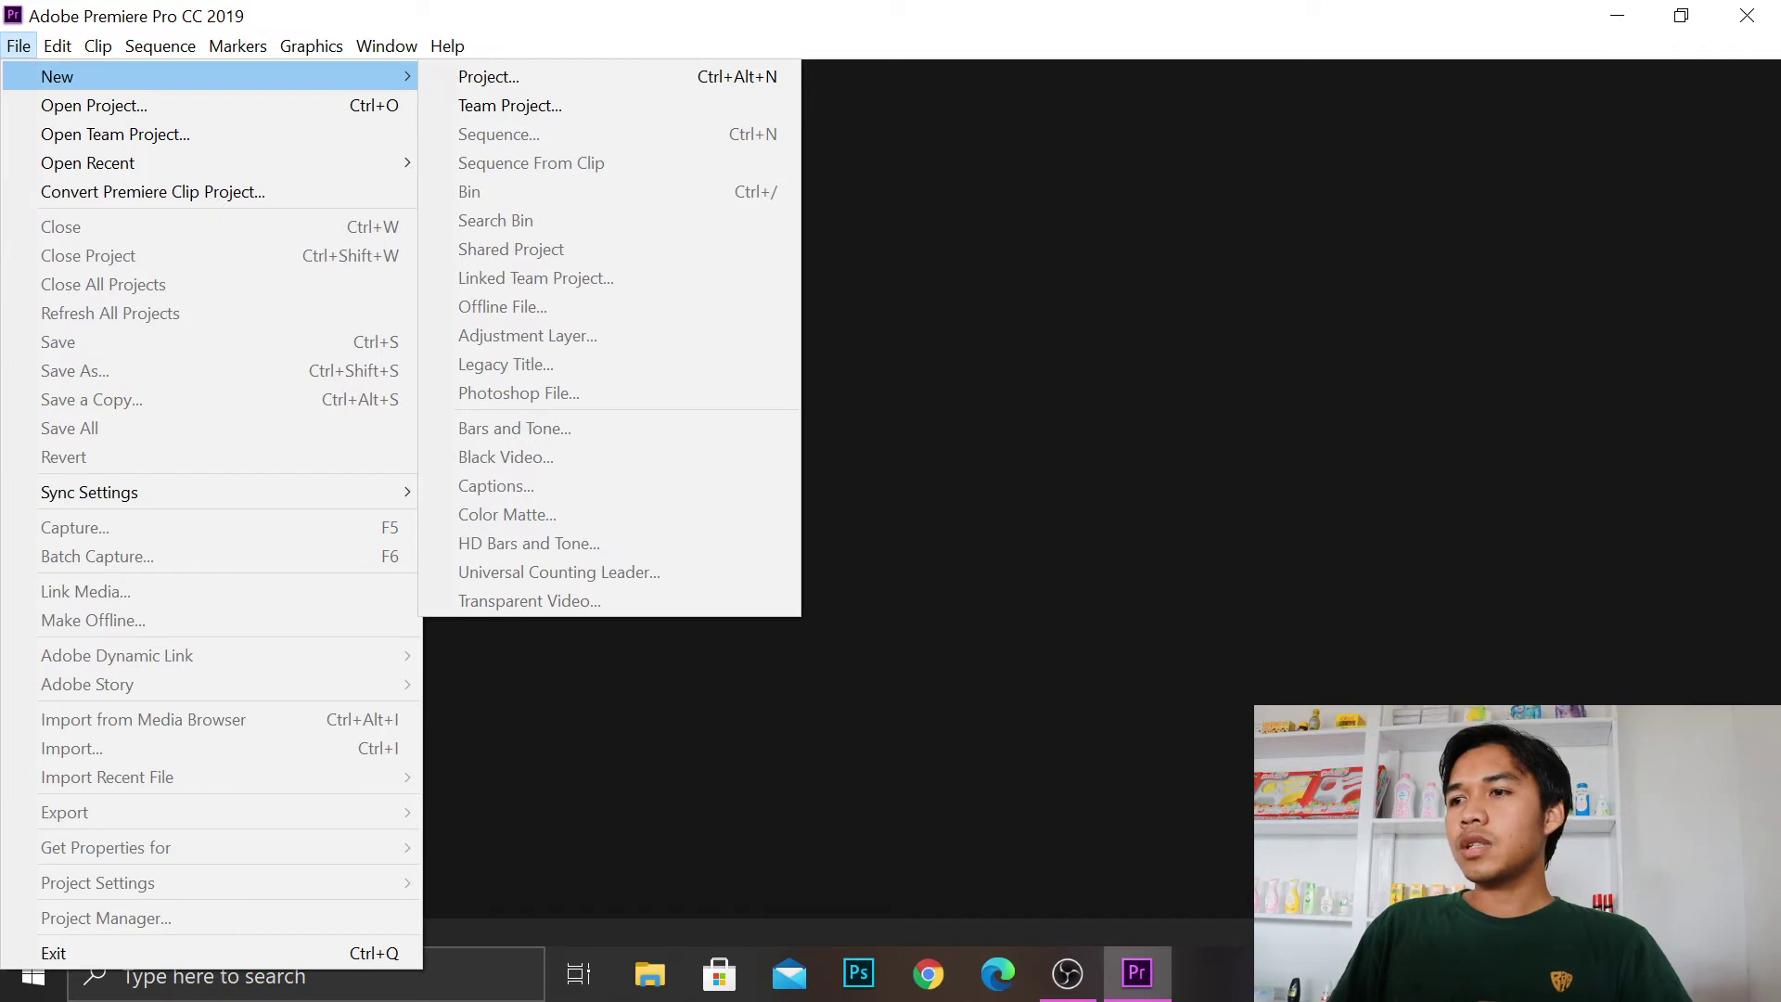
{"action": "left_click", "coordinate": [51, 105]}
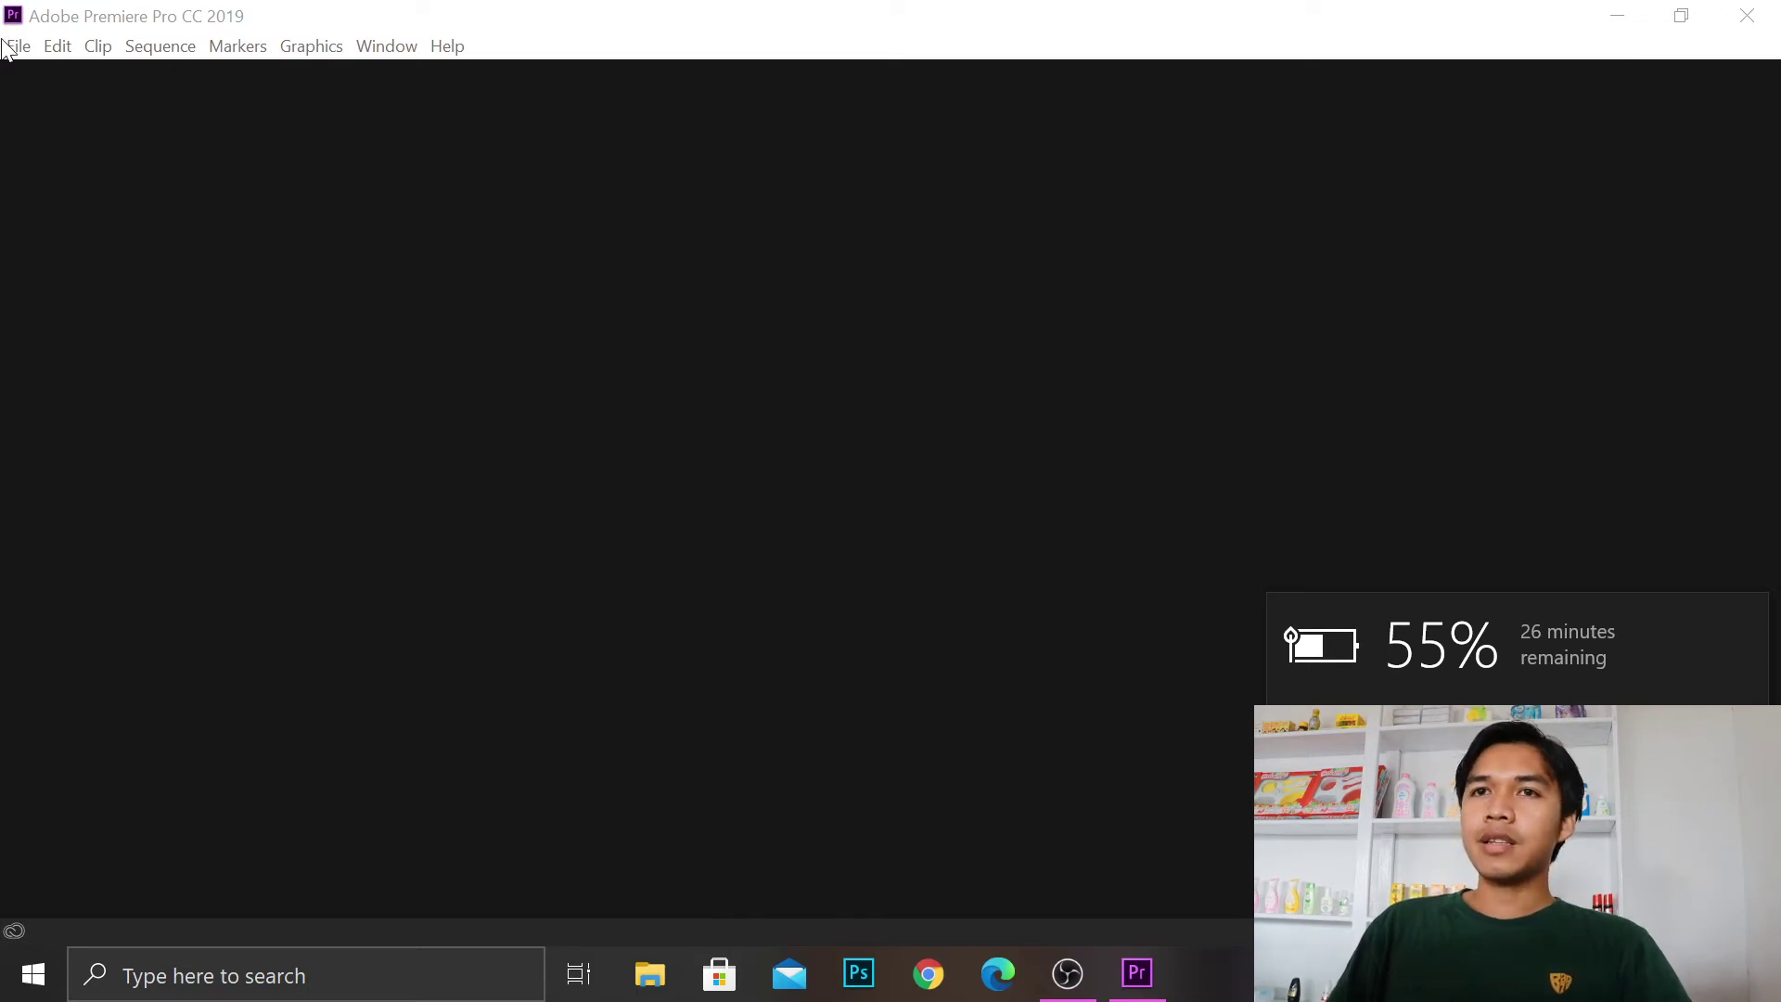
{"action": "left_click", "coordinate": [19, 53]}
{"action": "mouse_move", "coordinate": [32, 82]}
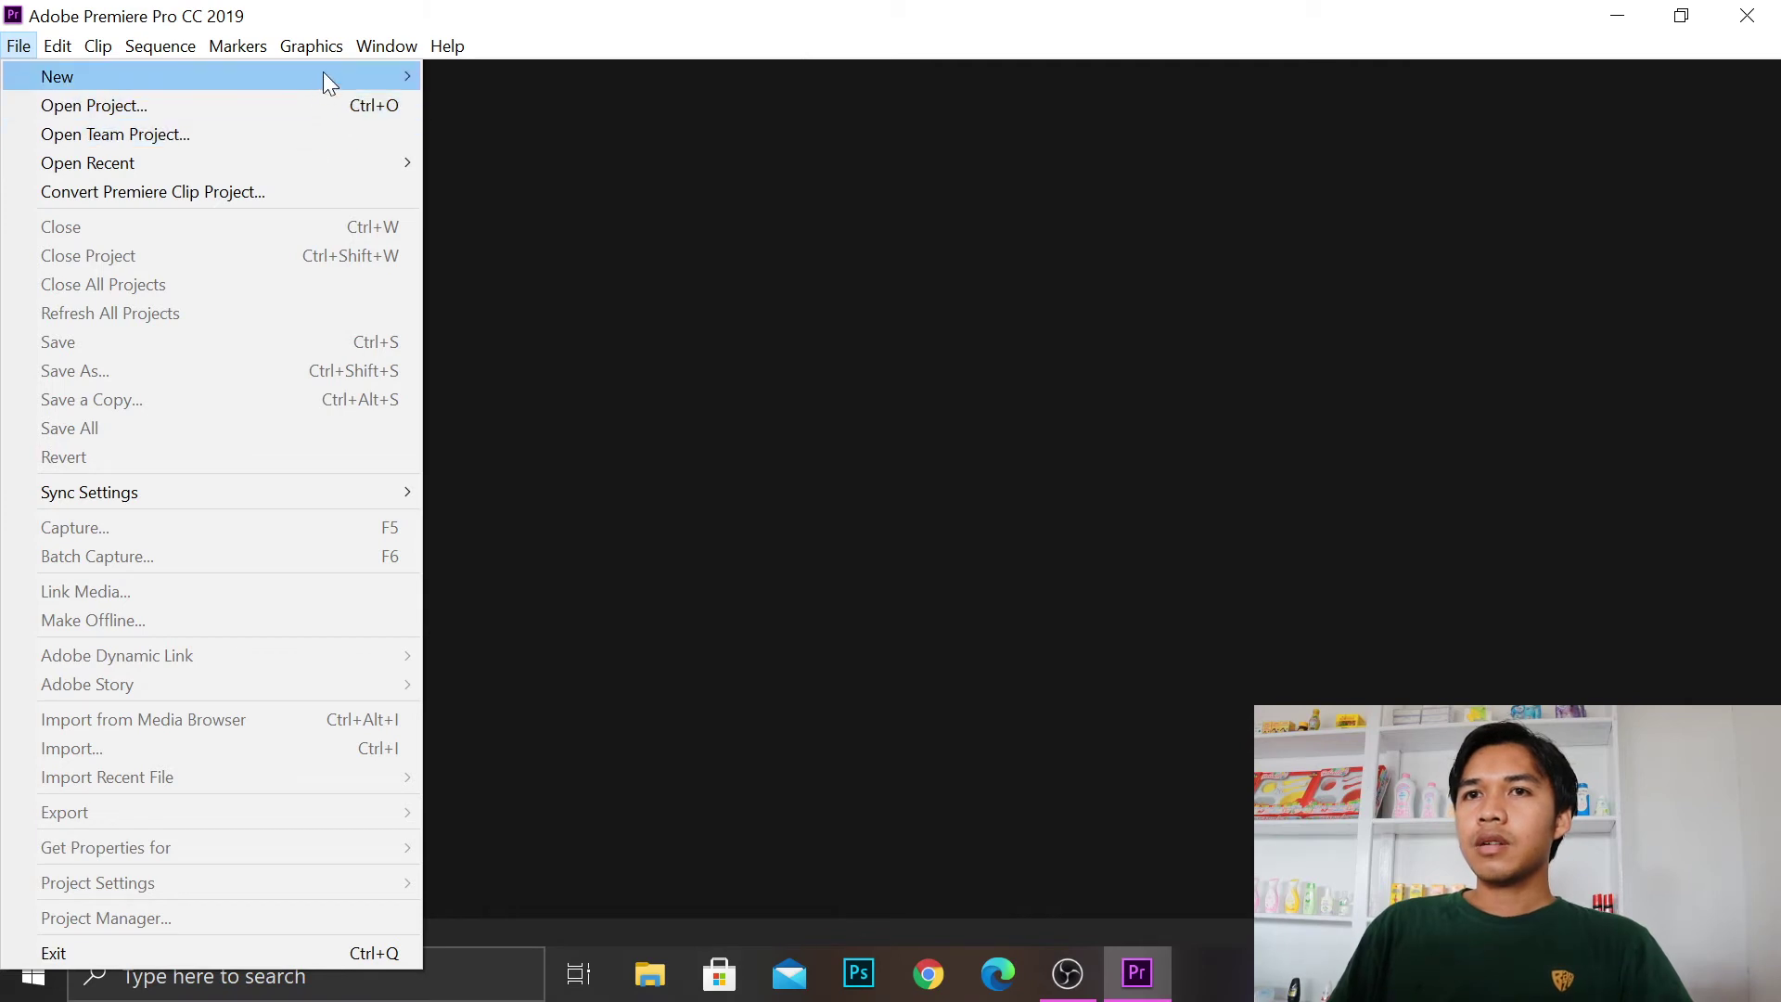
{"action": "left_click", "coordinate": [464, 78]}
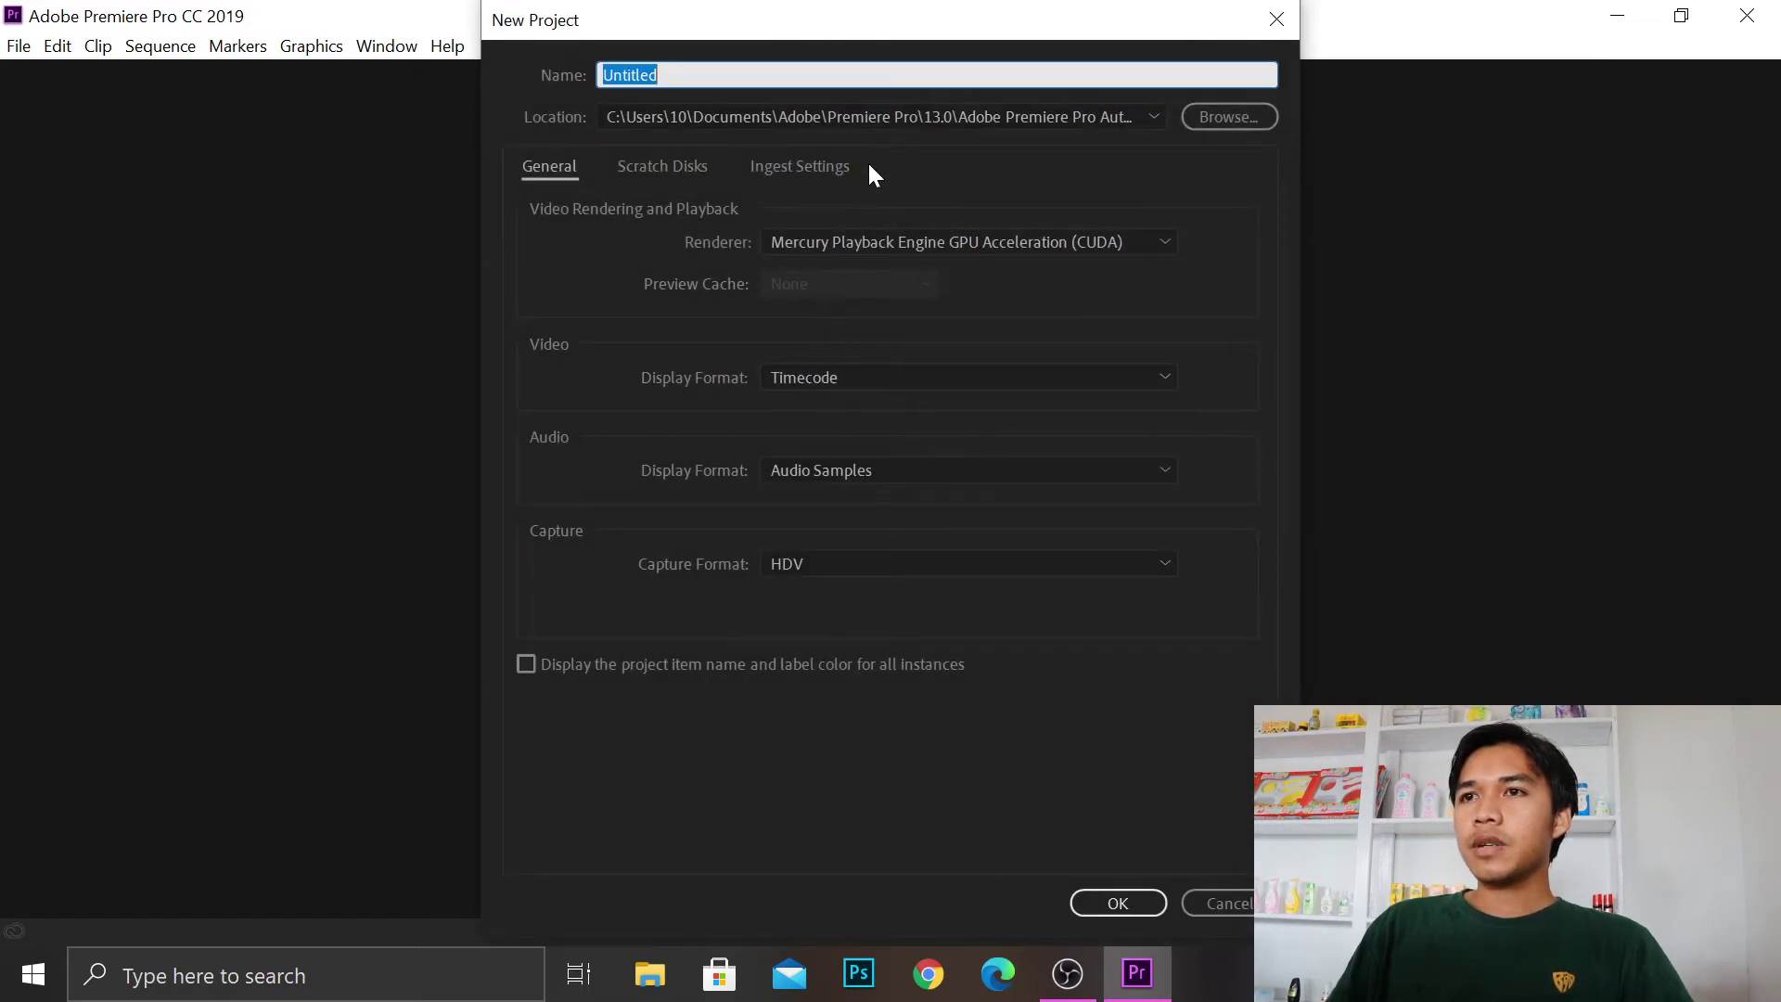
Create the project 'Untitledjyruf' with the Mercury Playback Engine GPU Acceleration (CUDA) renderer.
{"action": "left_click", "coordinate": [952, 239]}
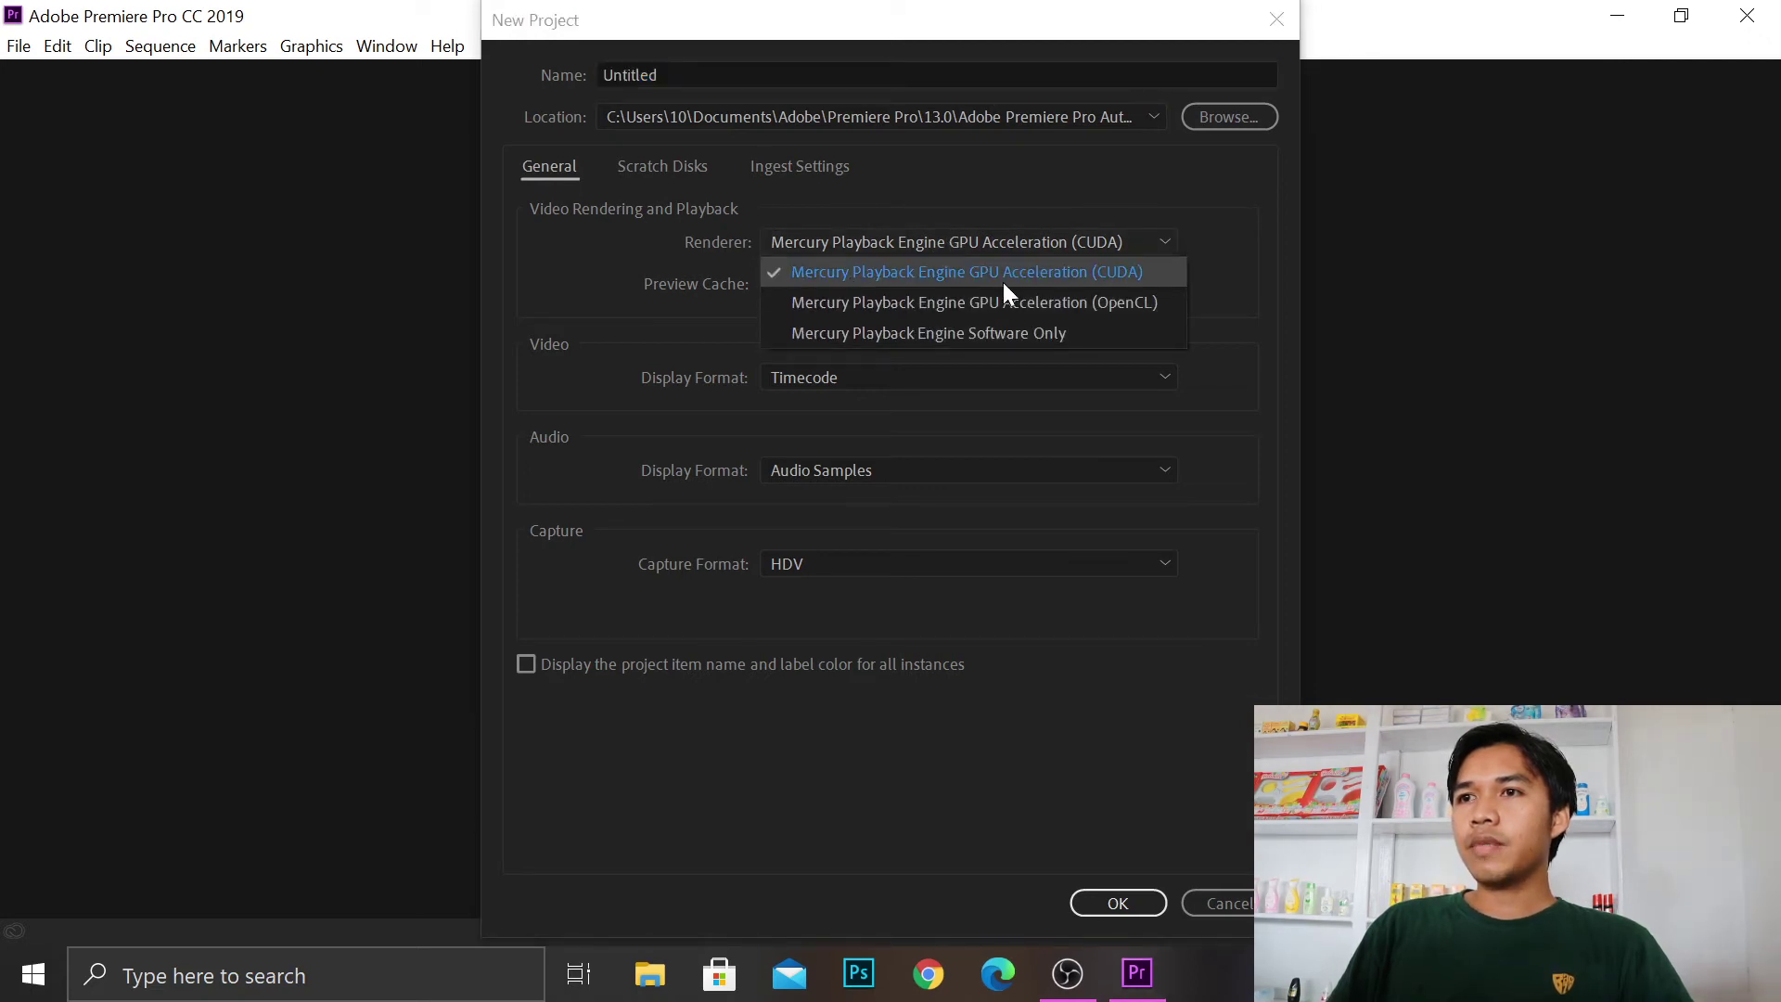
{"action": "left_click", "coordinate": [1113, 237]}
{"action": "left_click", "coordinate": [1112, 238]}
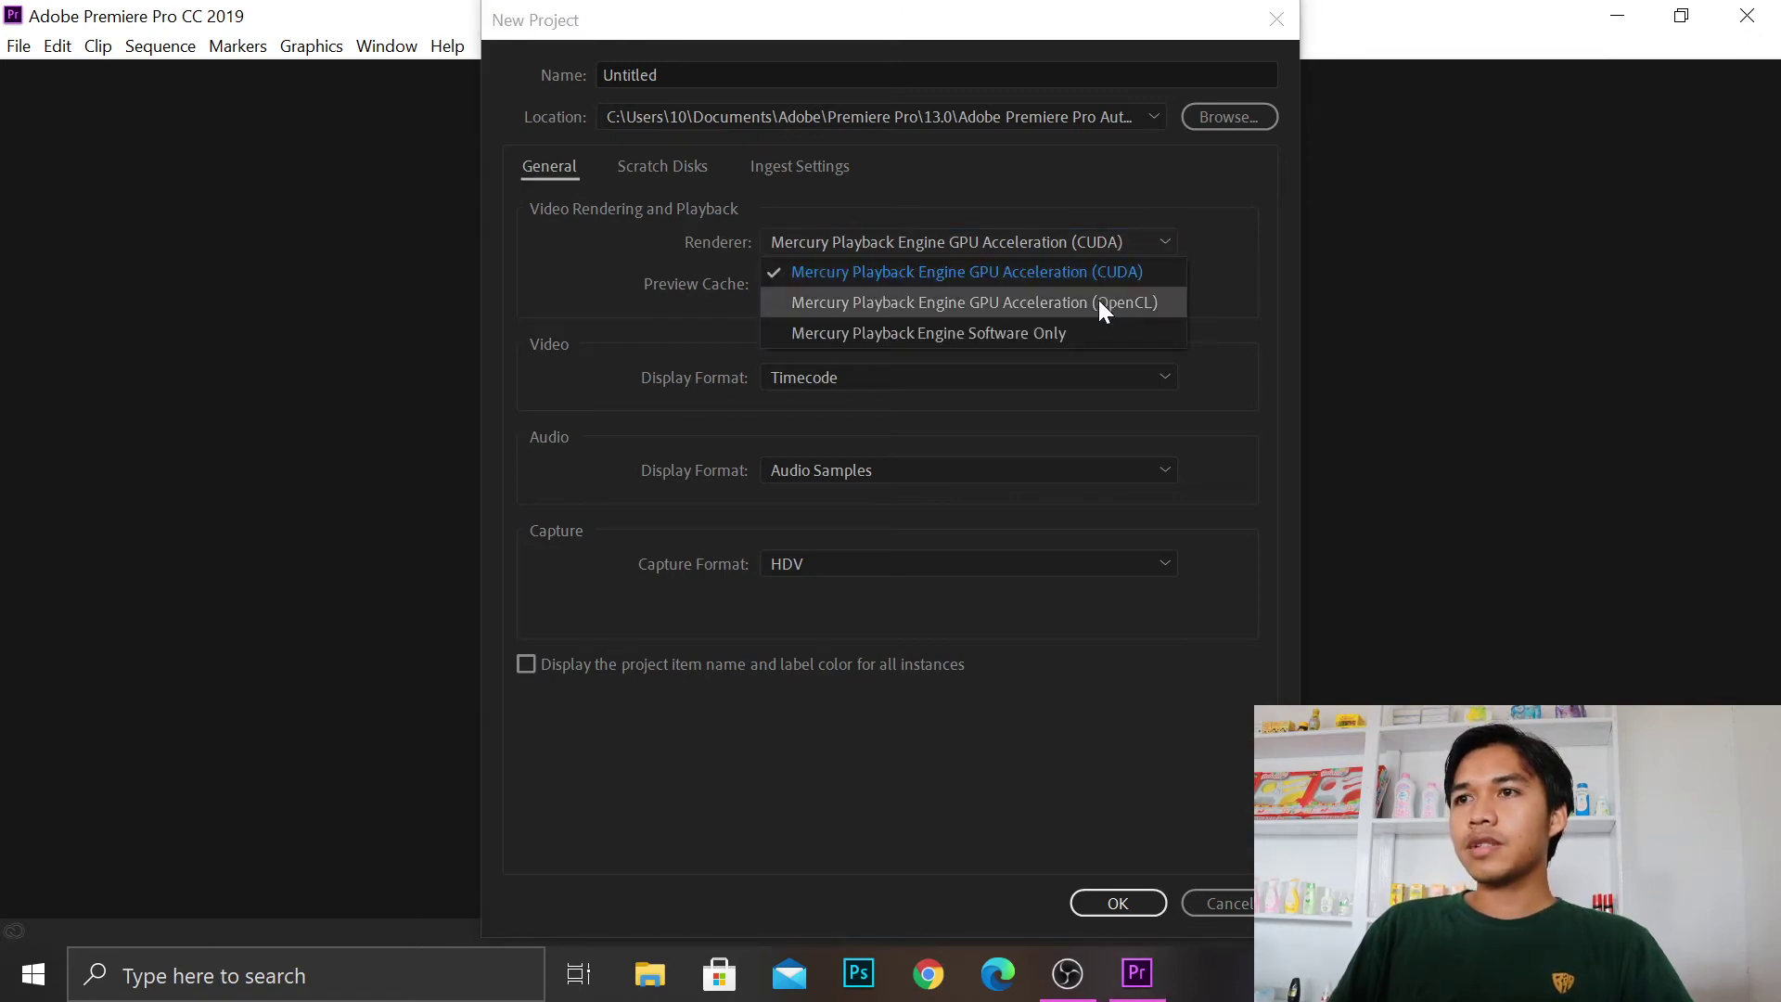
{"action": "left_click", "coordinate": [1098, 244]}
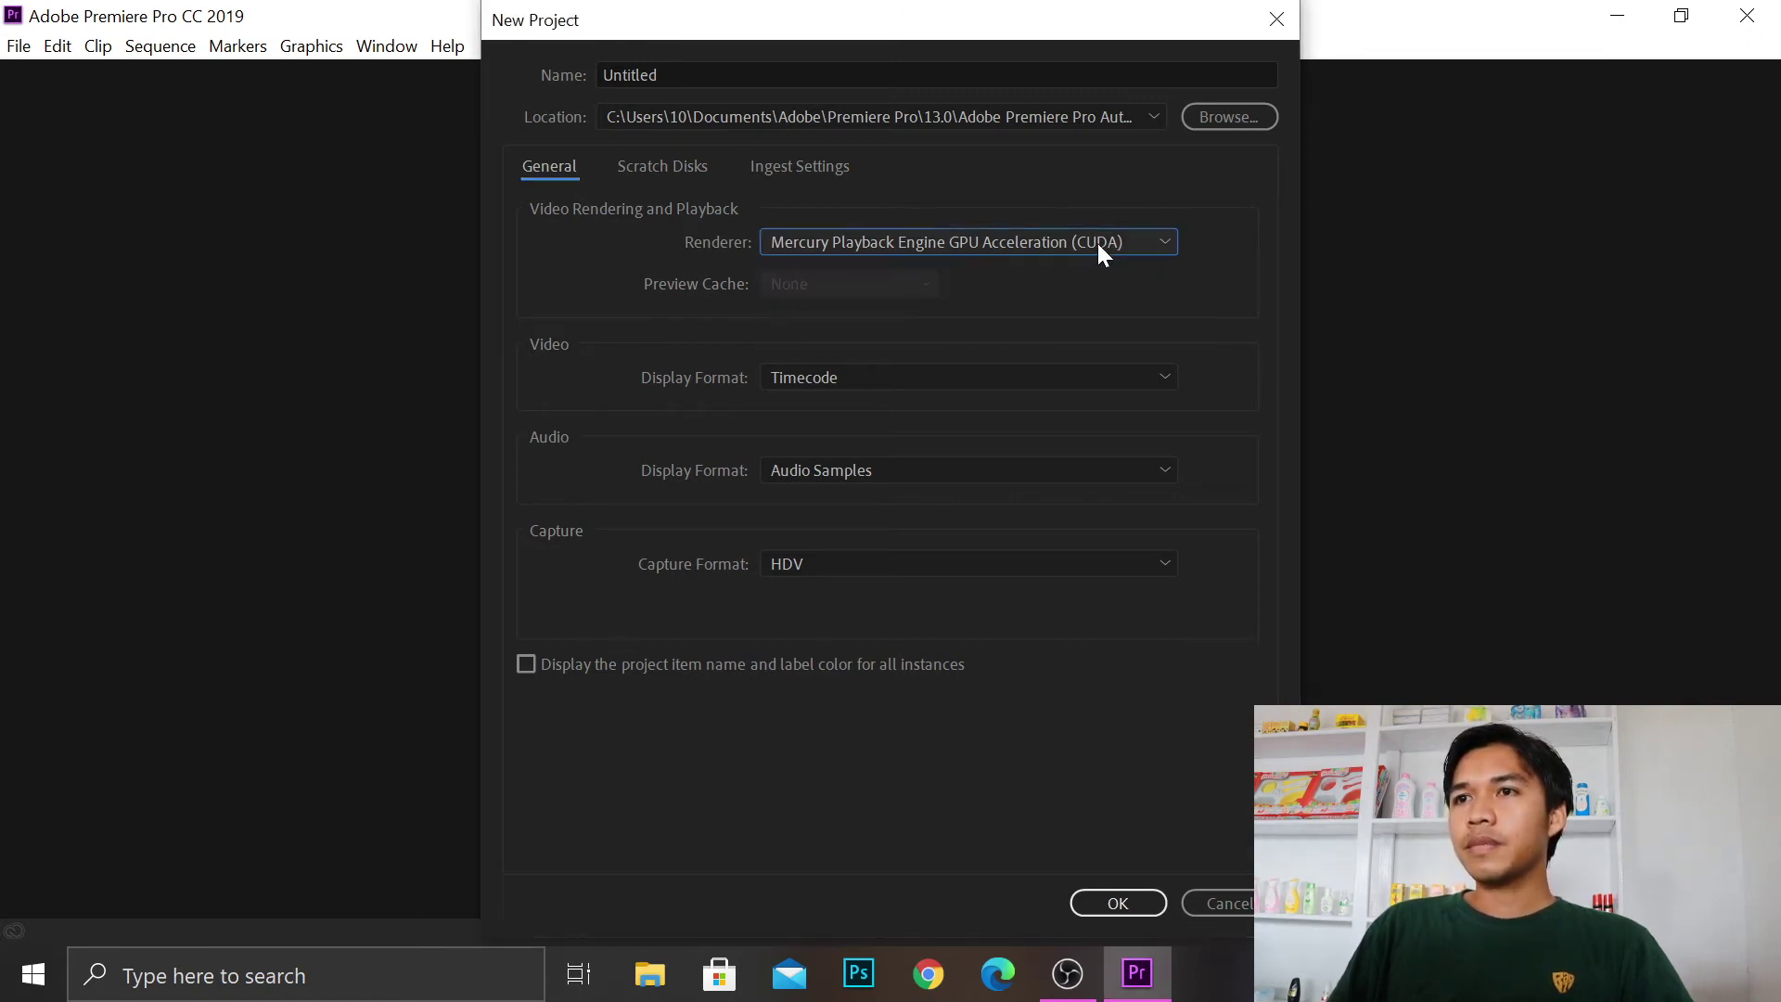
{"action": "left_click", "coordinate": [747, 71]}
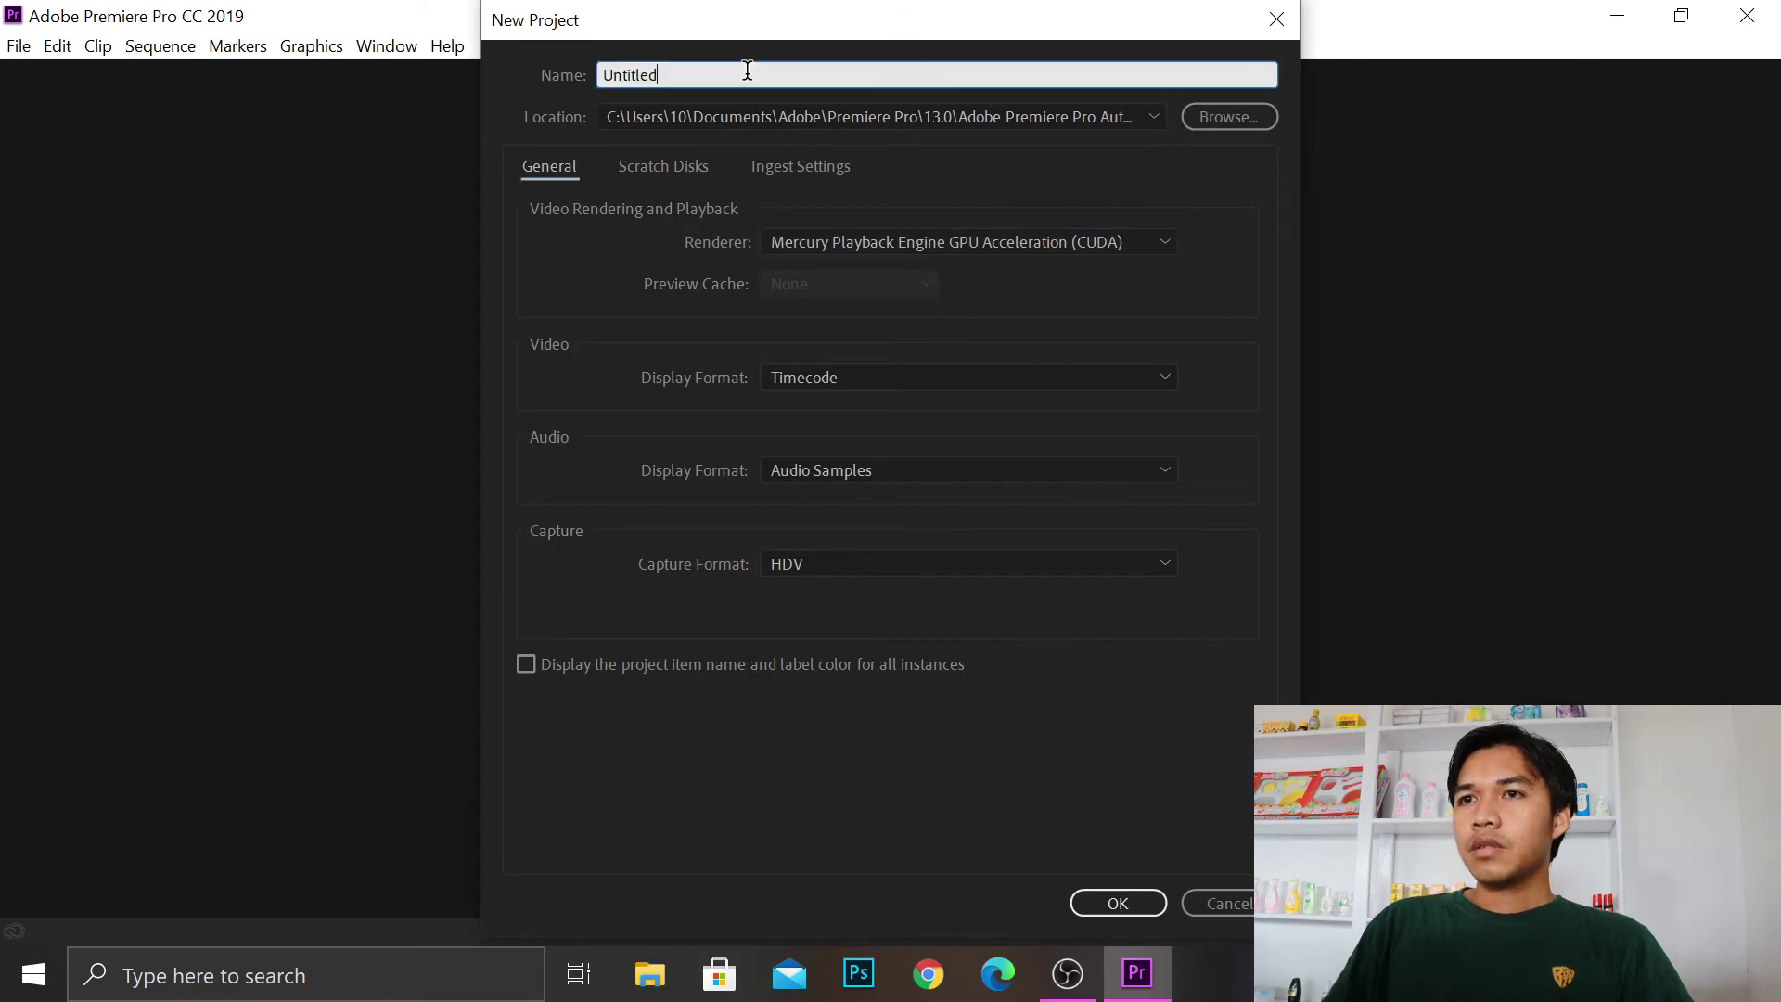
{"action": "type", "text": "jyruf"}
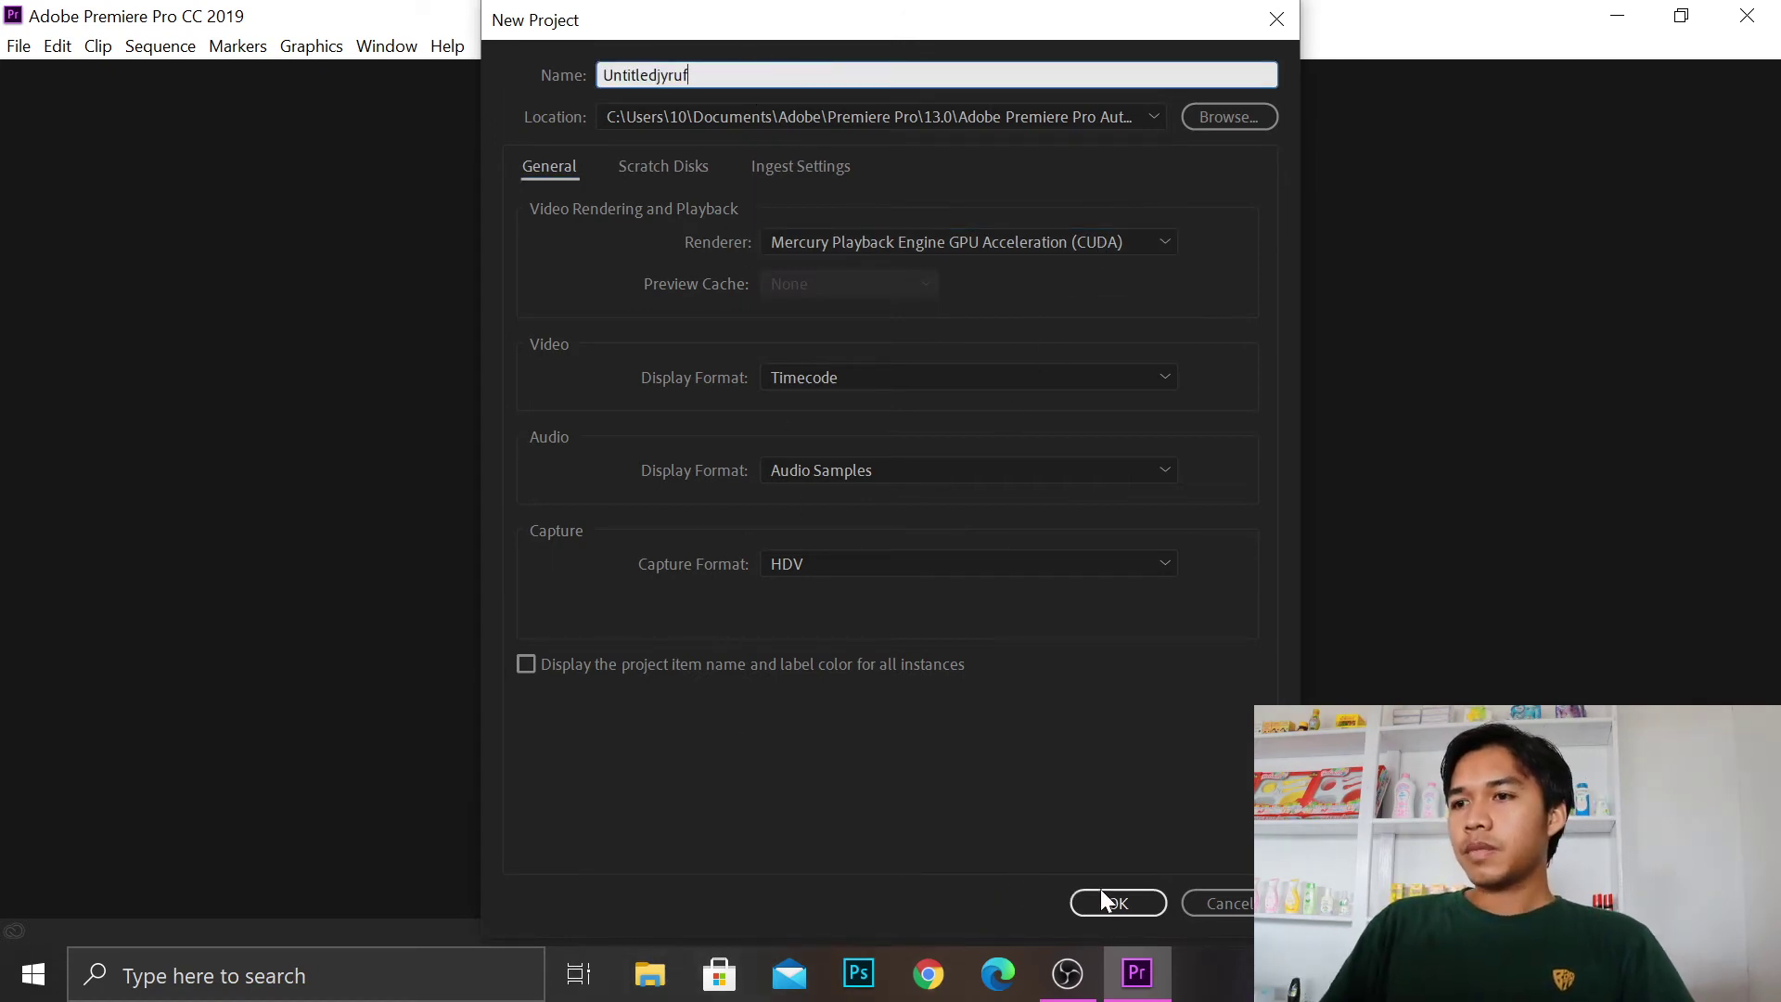
{"action": "left_click", "coordinate": [1115, 899]}
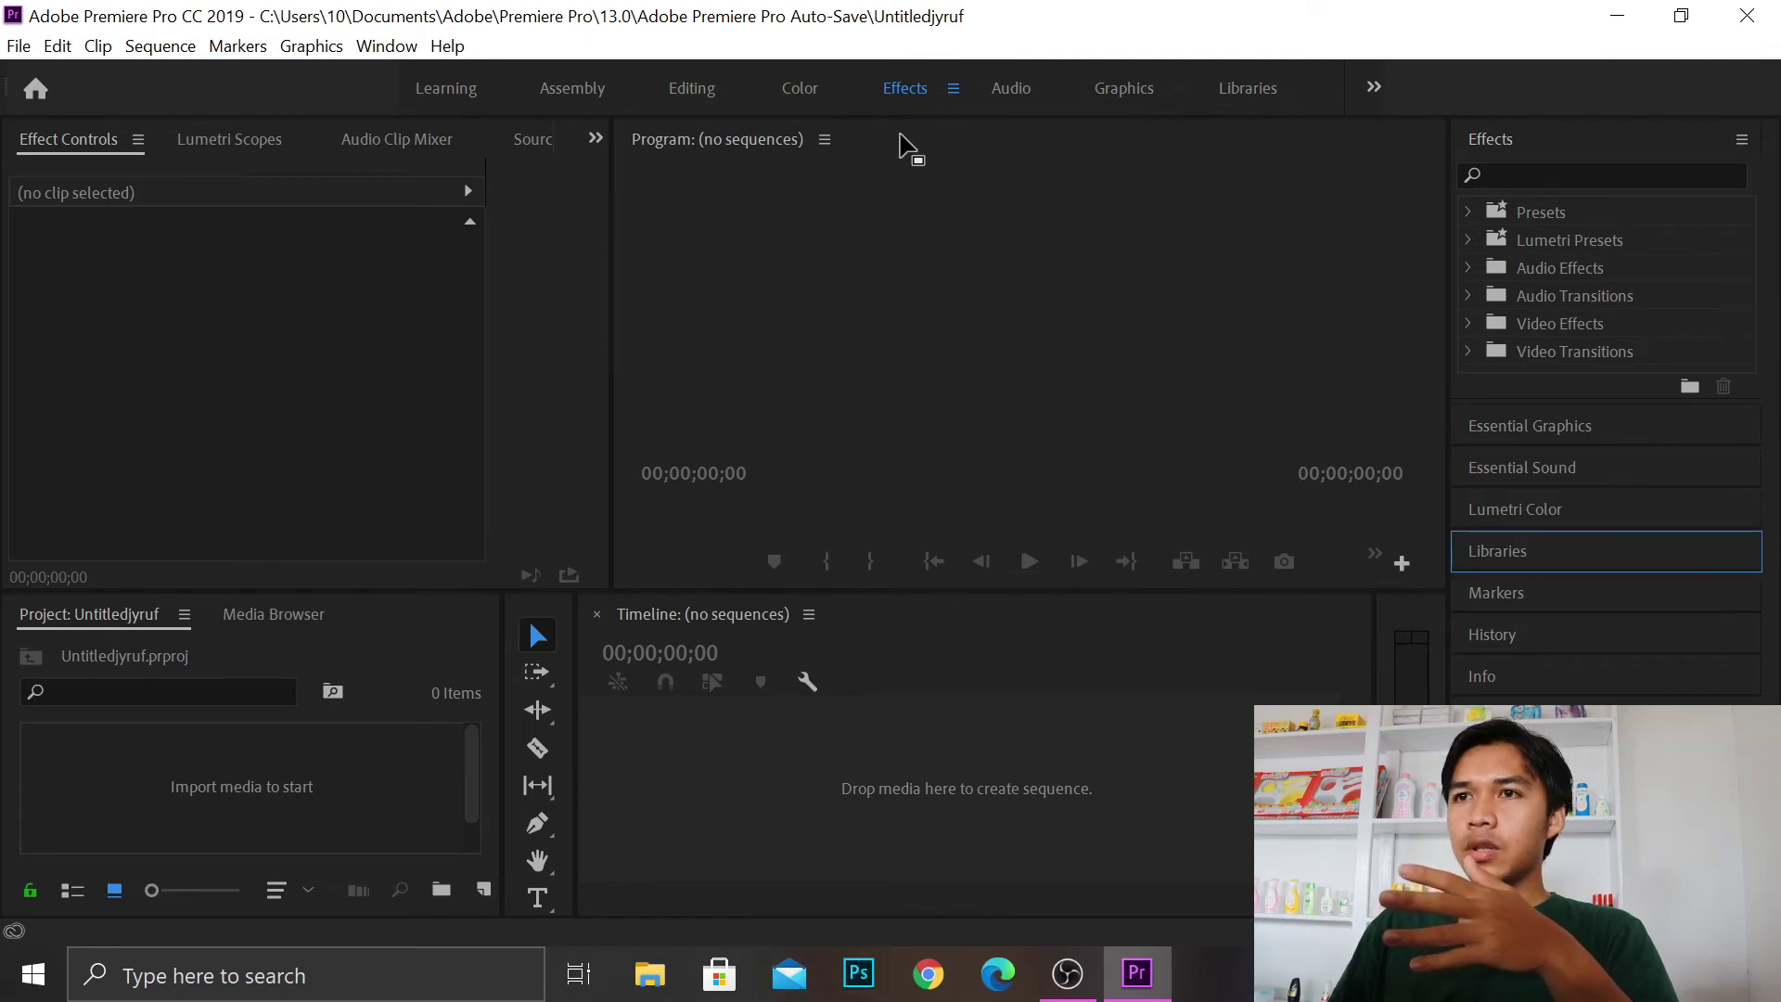
Switch to the Editing workspace and open the Import dialog from the Project panel.
{"action": "left_click", "coordinate": [699, 97]}
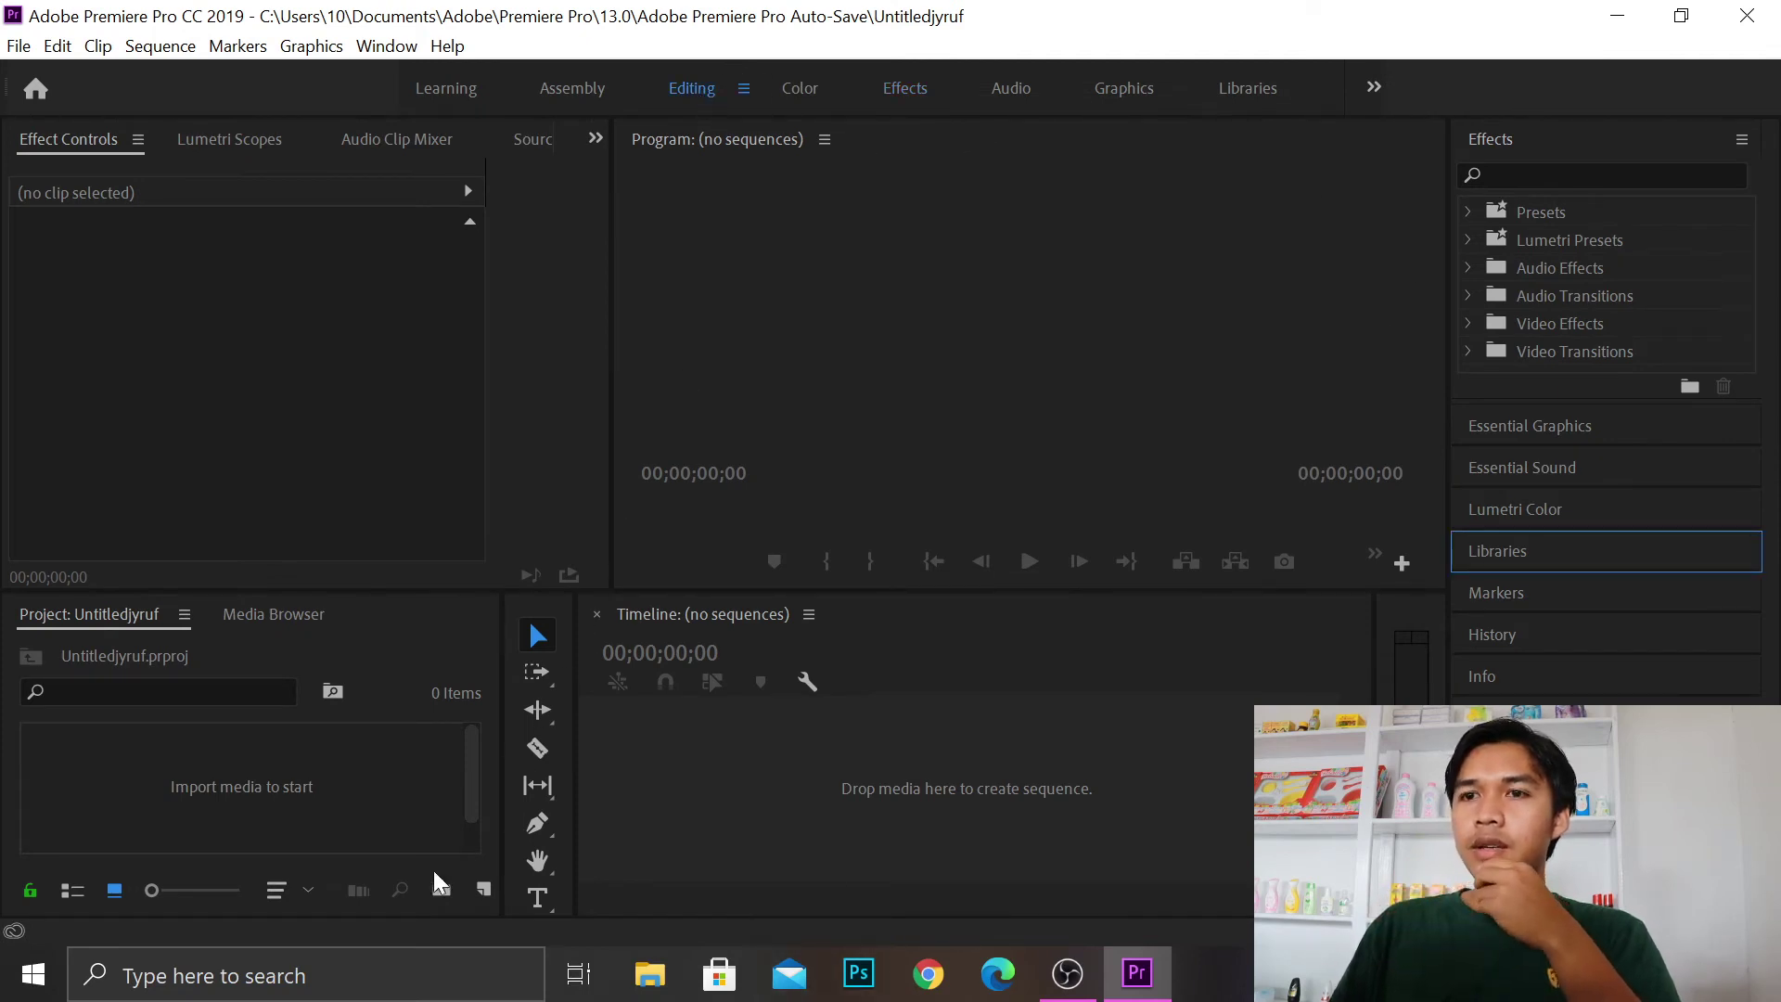
{"action": "right_click", "coordinate": [350, 811]}
{"action": "left_click", "coordinate": [429, 725]}
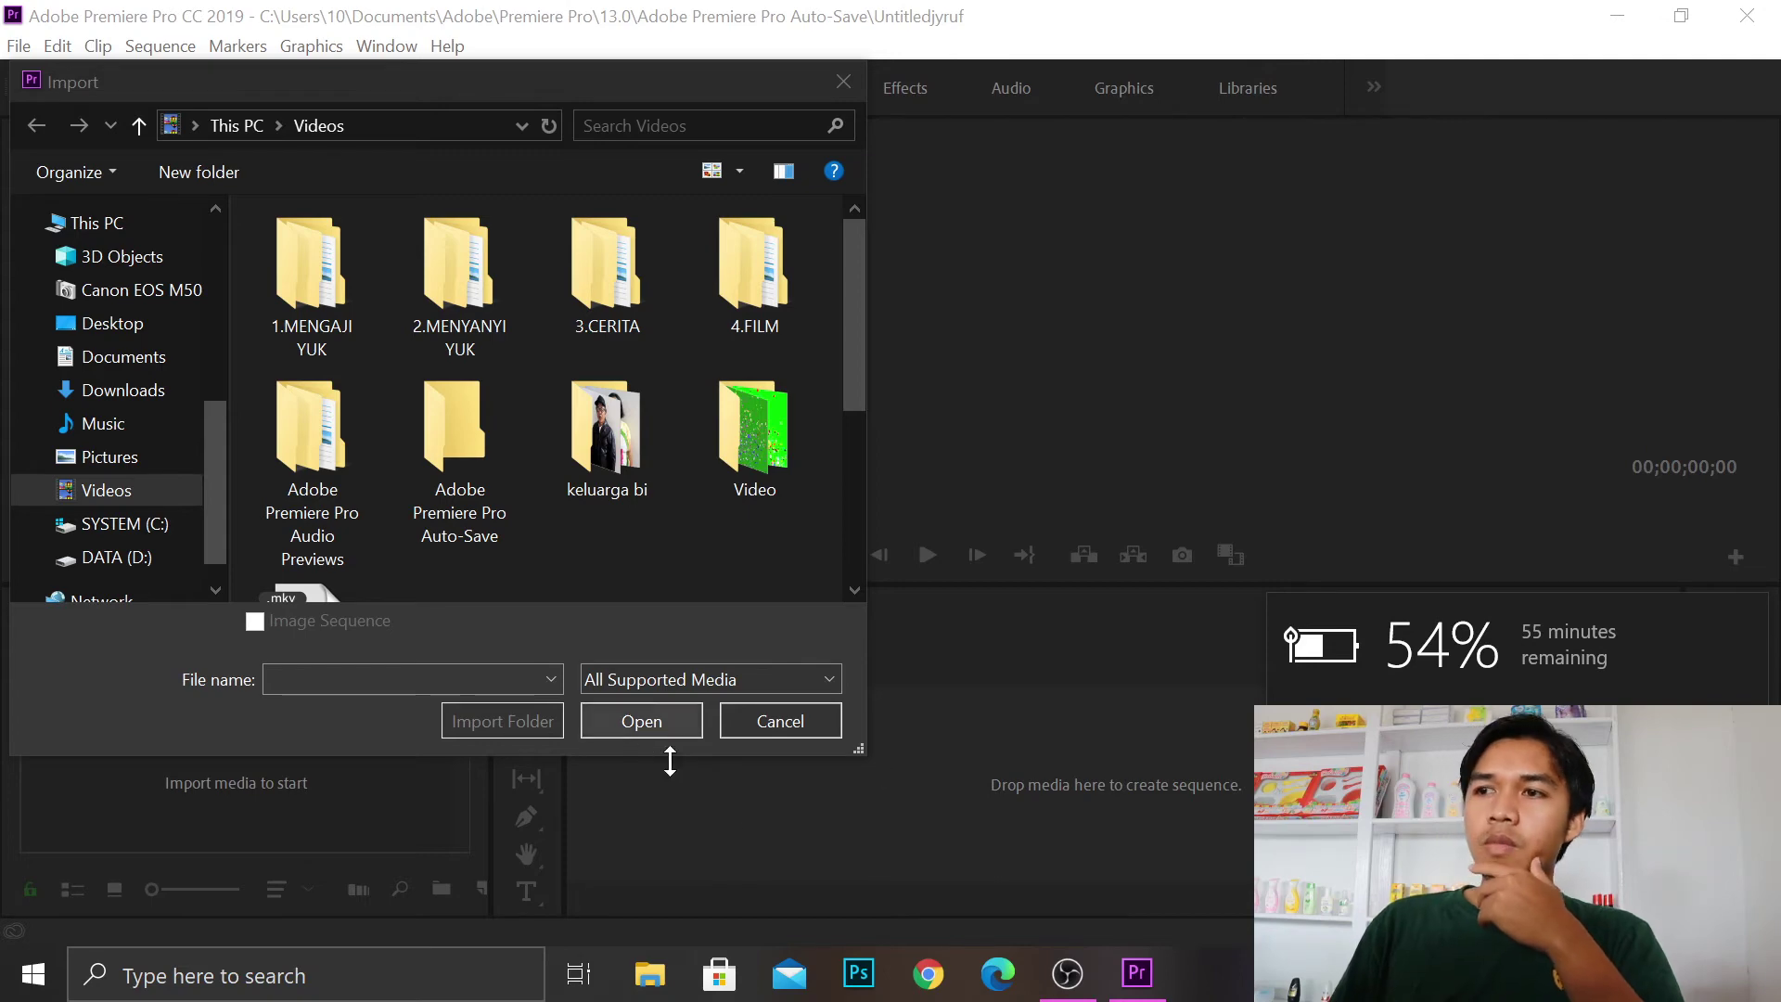
Import MVI_3663.MP4 from the Videos folder into the project bin.
{"action": "scroll", "coordinate": [436, 391], "scroll_direction": "down", "scroll_amount": 3}
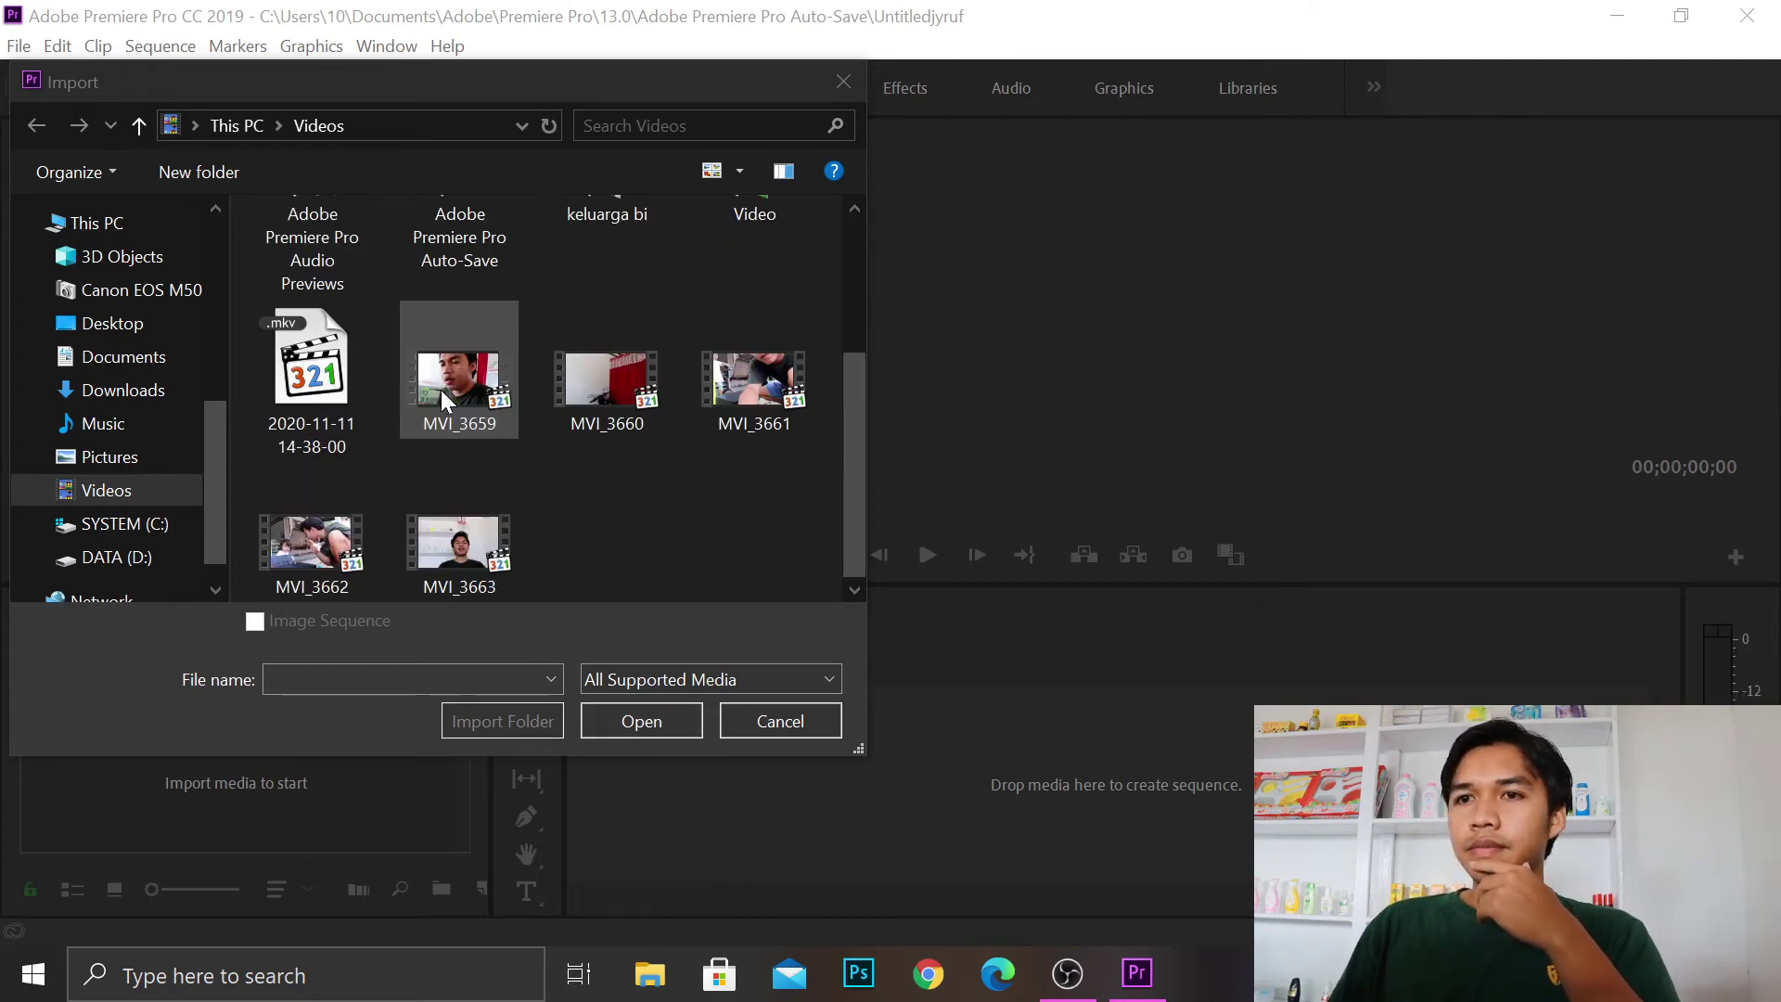
{"action": "left_click", "coordinate": [459, 547]}
{"action": "left_click", "coordinate": [634, 729]}
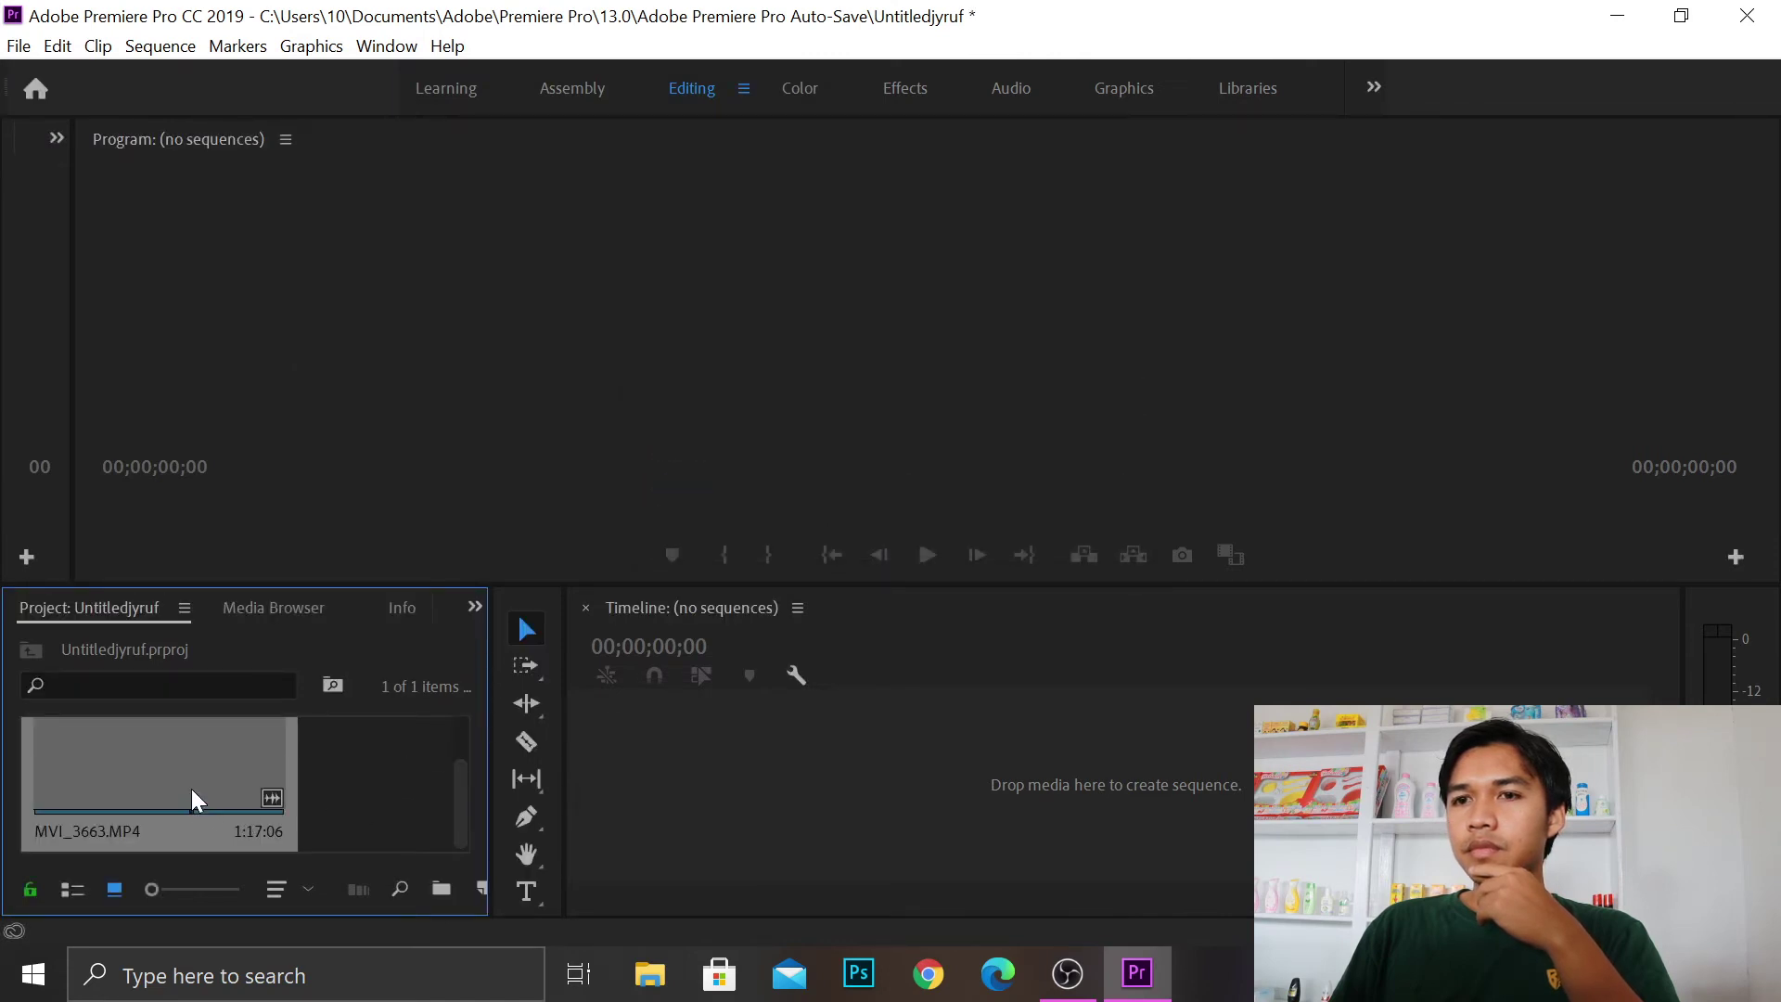
Drag MVI_3663.MP4 onto the Timeline to make a new sequence and play it.
{"action": "left_click_drag", "start_coordinate": [191, 781], "coordinate": [750, 800]}
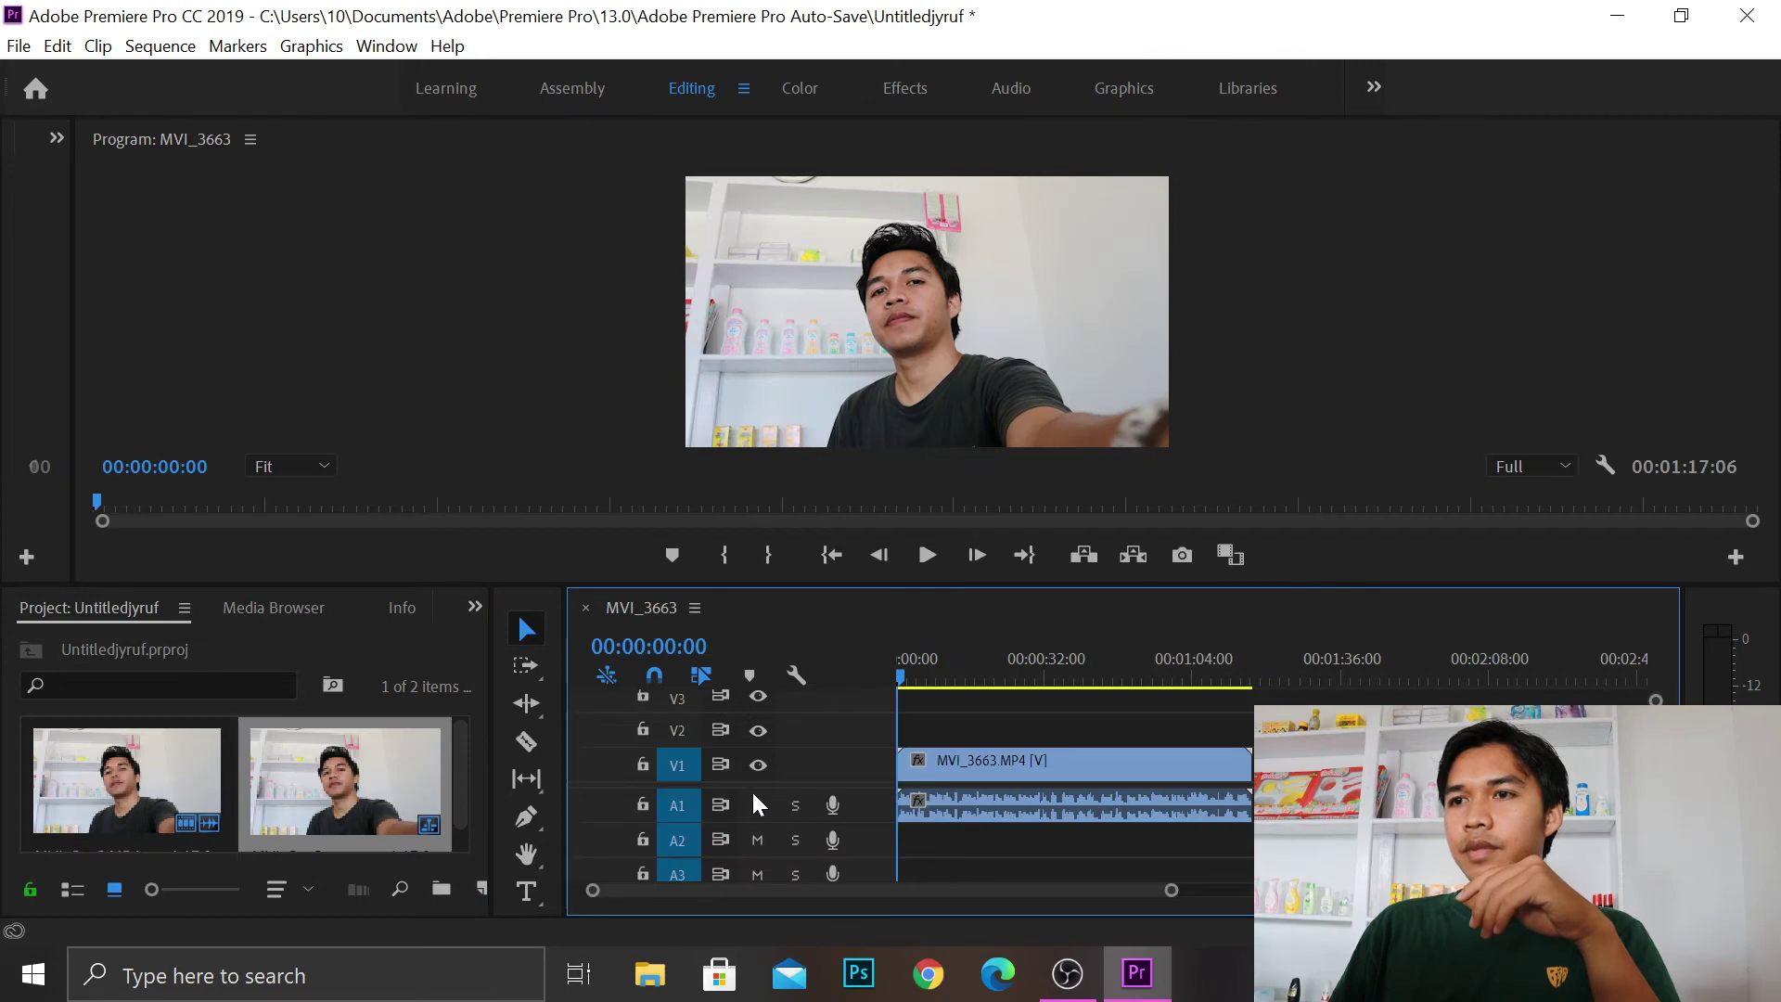
{"action": "left_click", "coordinate": [928, 555]}
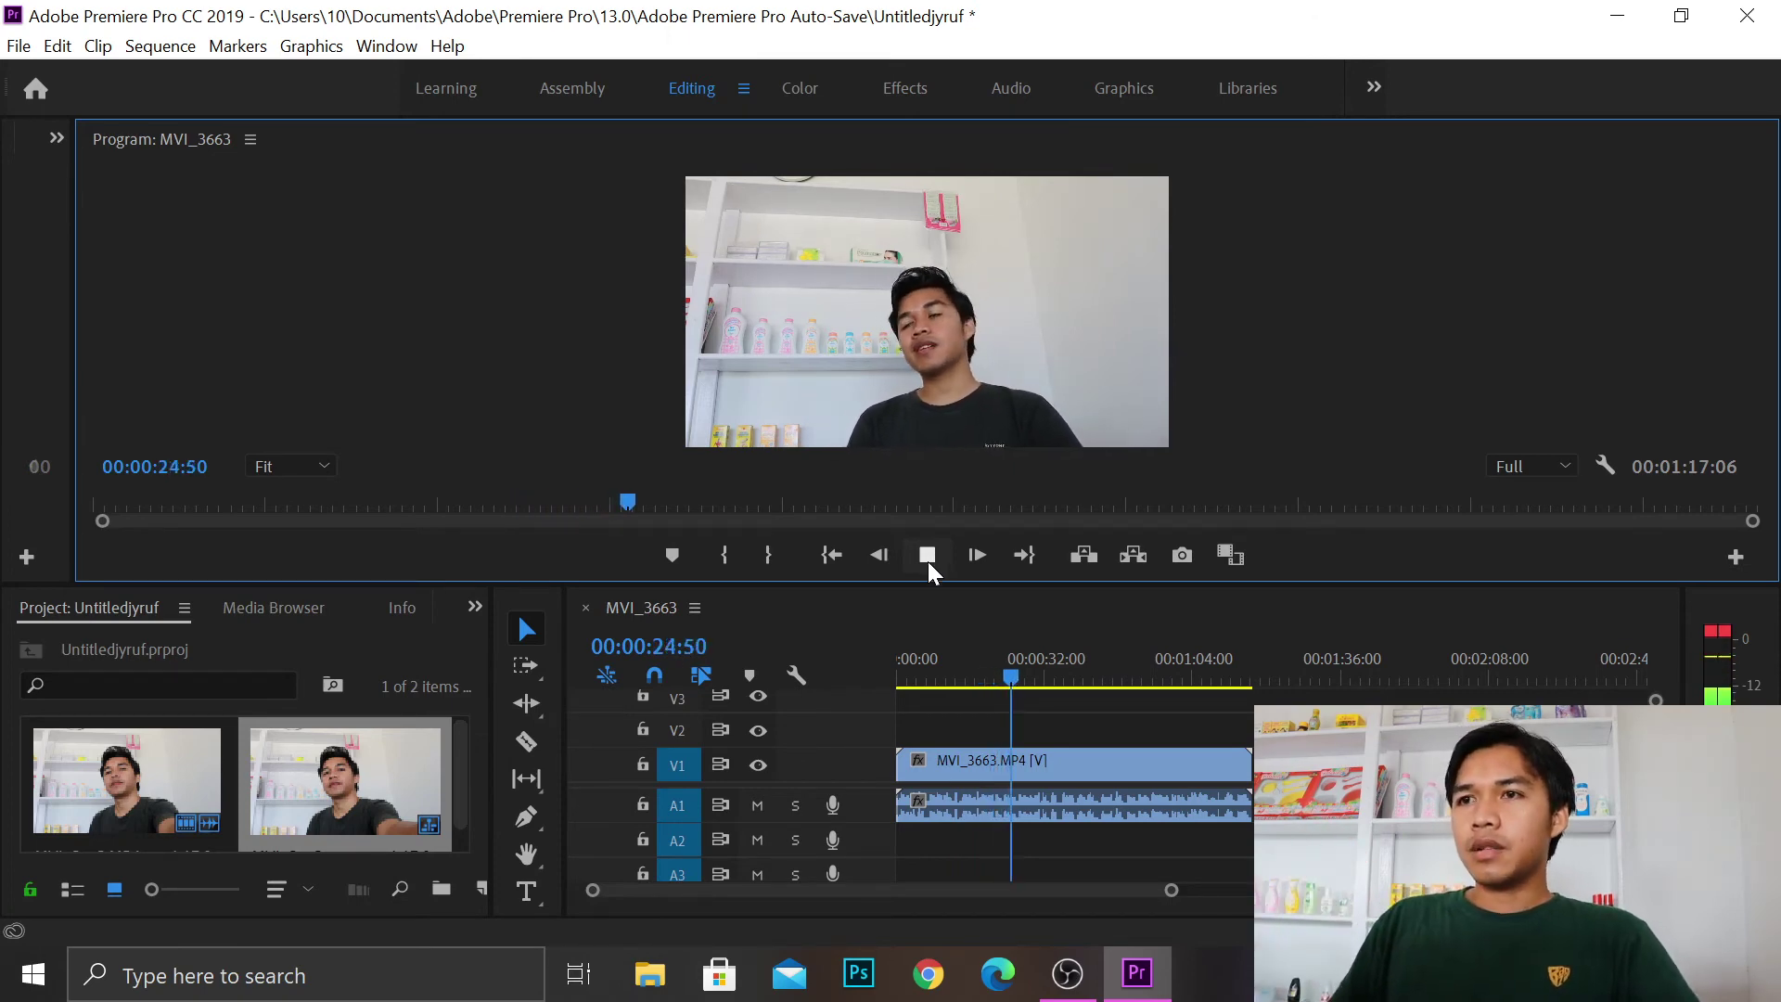
Stop playback at 00:00:25:15 and bring OBS Studio back to the front.
{"action": "left_click", "coordinate": [928, 560]}
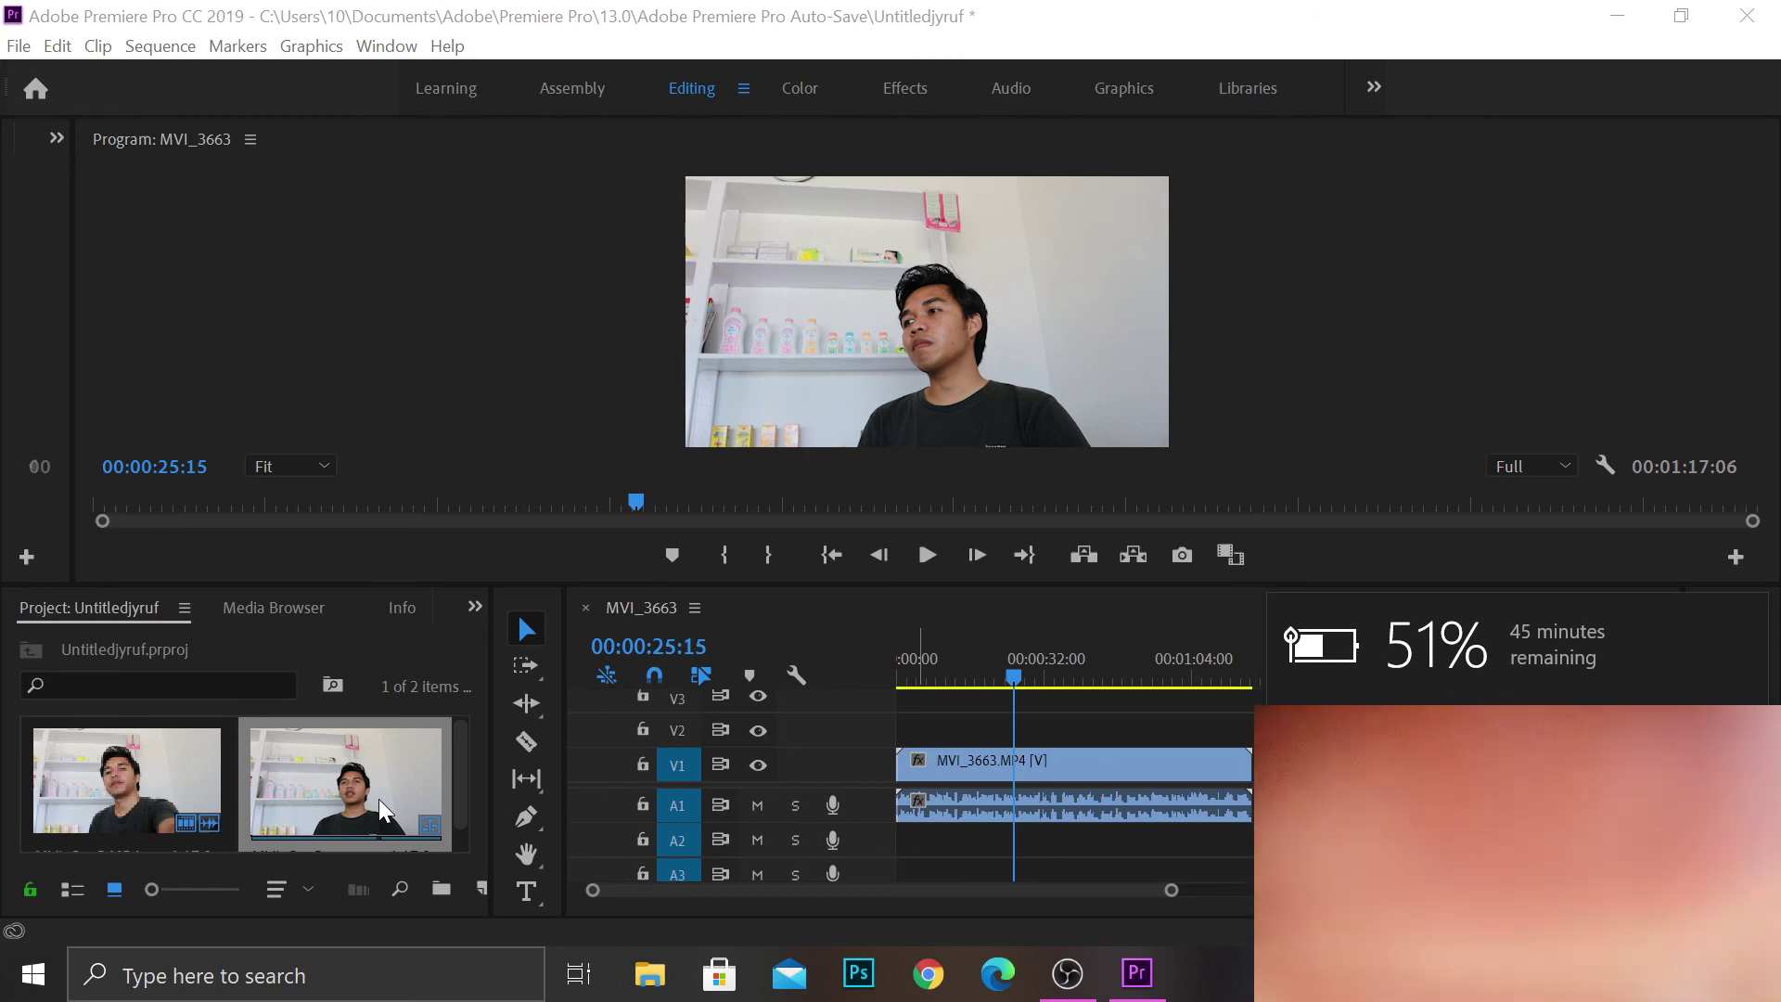
{"action": "left_click", "coordinate": [1067, 983]}
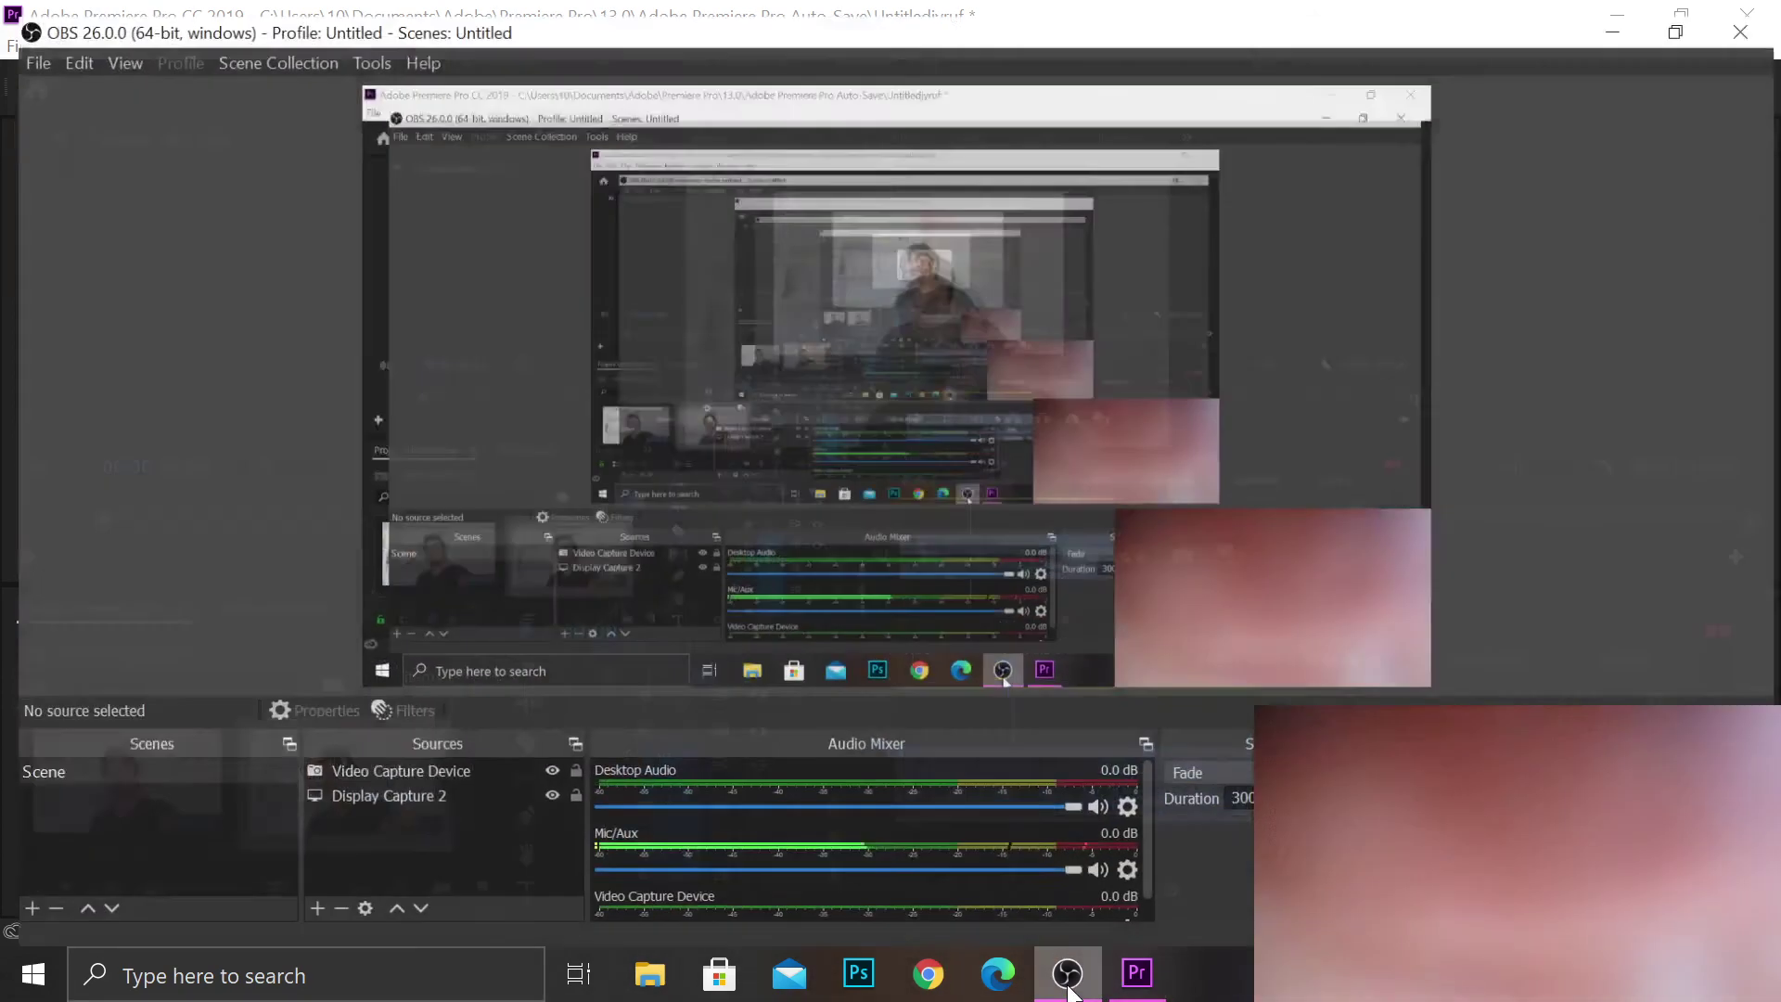